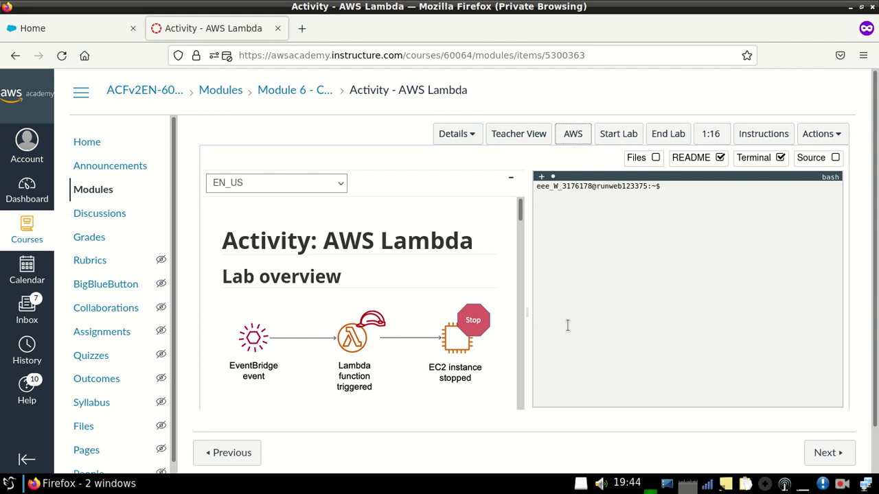
Step: Open the AWS console from the lab page and go to the Lambda service
{"action": "left_click", "coordinate": [572, 135]}
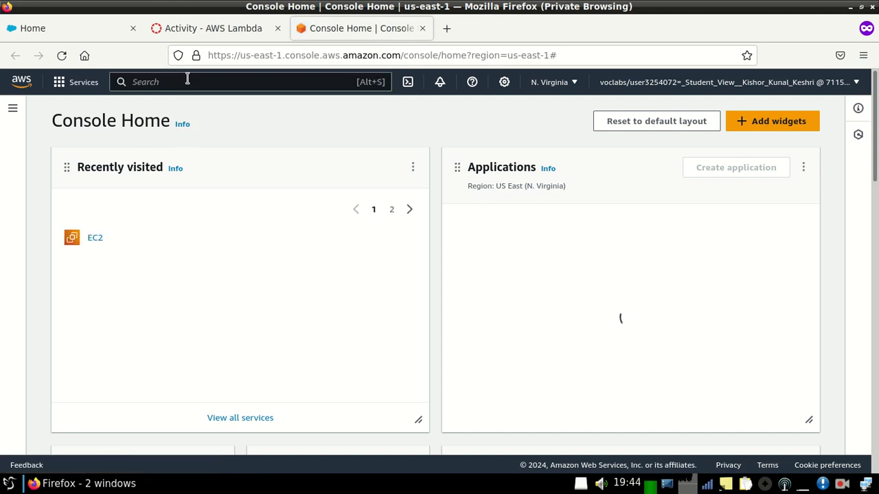
{"action": "left_click", "coordinate": [190, 82]}
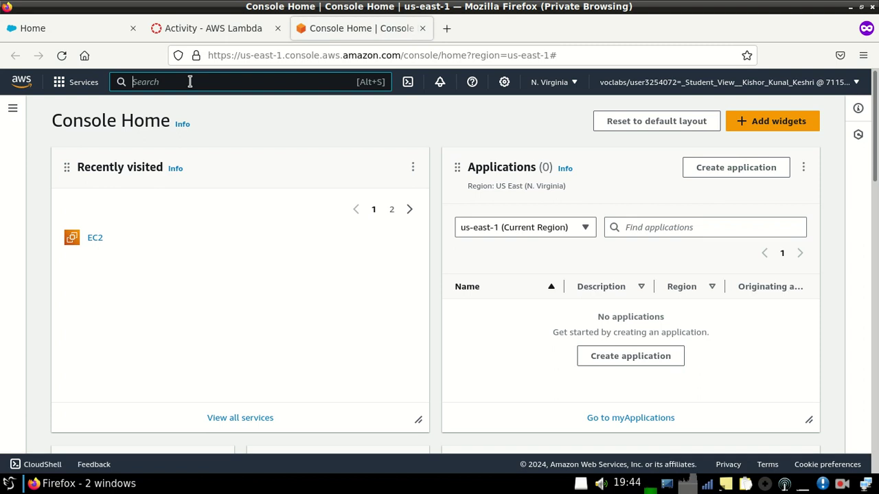
{"action": "type", "text": "LAMBDA"}
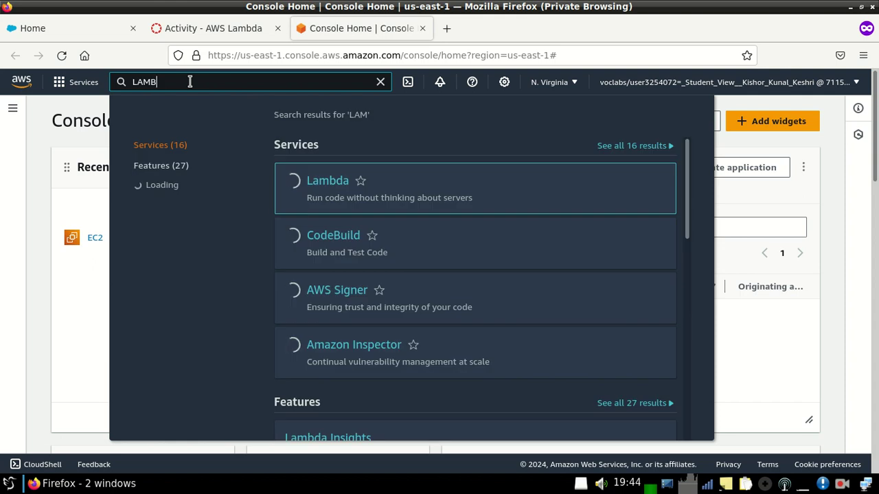
{"action": "left_click", "coordinate": [328, 182]}
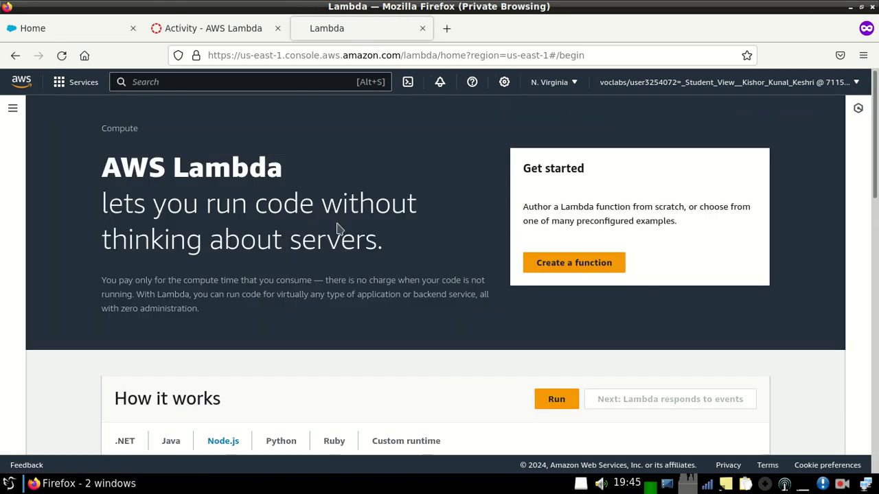
Step: Start creating a Lambda function and name it myStopinator, copying the name from the lab instructions
{"action": "left_click", "coordinate": [548, 265]}
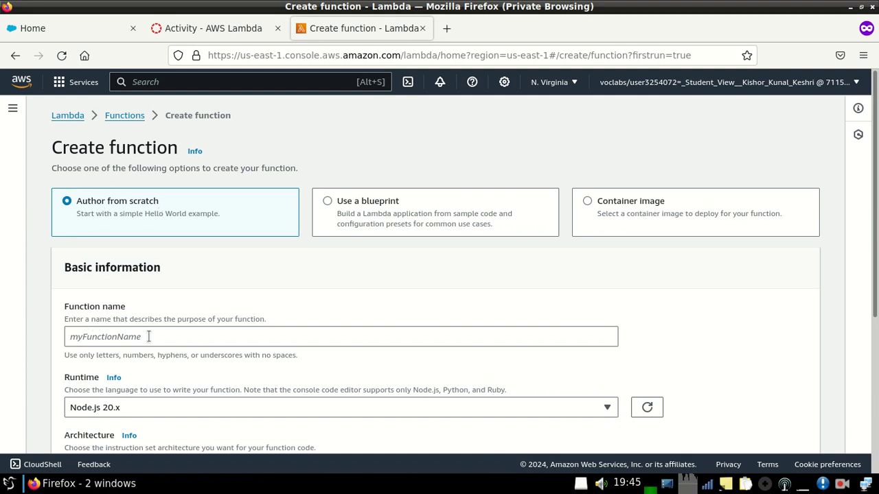
{"action": "left_click", "coordinate": [201, 30]}
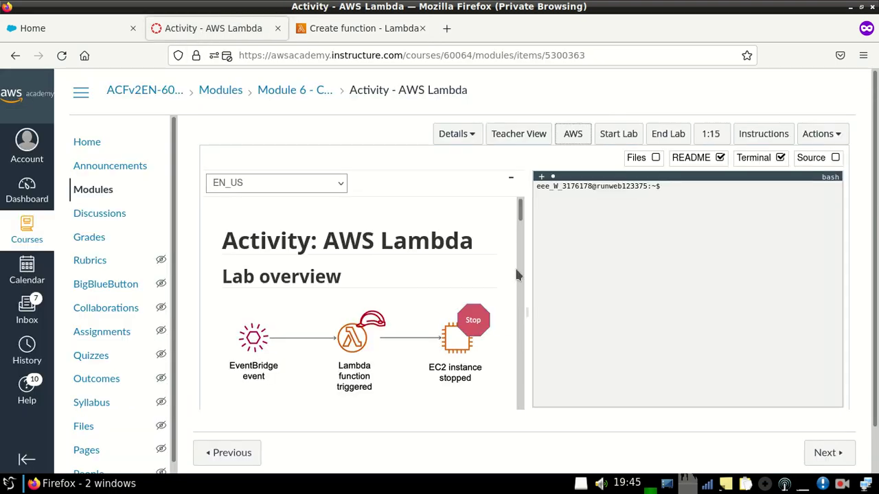
{"action": "left_click_drag", "start_coordinate": [521, 211], "coordinate": [524, 288]}
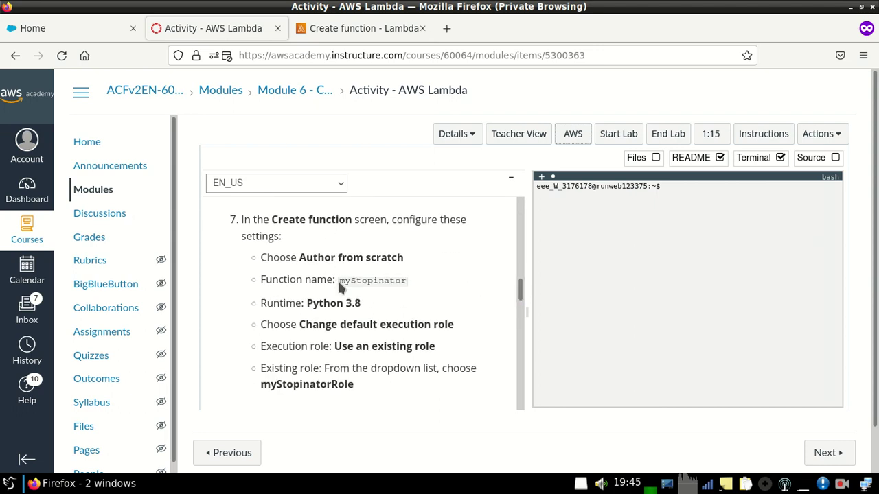
{"action": "left_click_drag", "start_coordinate": [338, 280], "coordinate": [409, 281]}
{"action": "key", "text": "ctrl+c"}
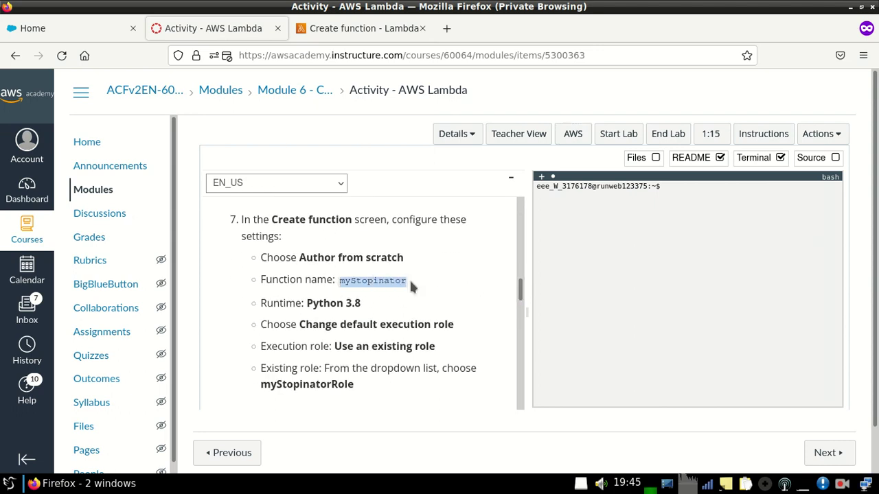
{"action": "left_click", "coordinate": [375, 33]}
{"action": "left_click", "coordinate": [138, 337]}
{"action": "key", "text": "ctrl+v"}
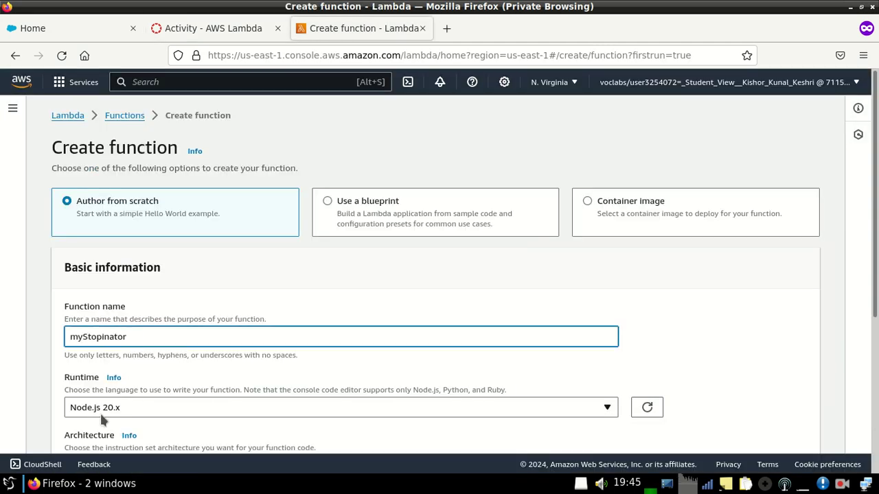
Step: Set the function's runtime to Python 3.8
{"action": "left_click", "coordinate": [141, 407]}
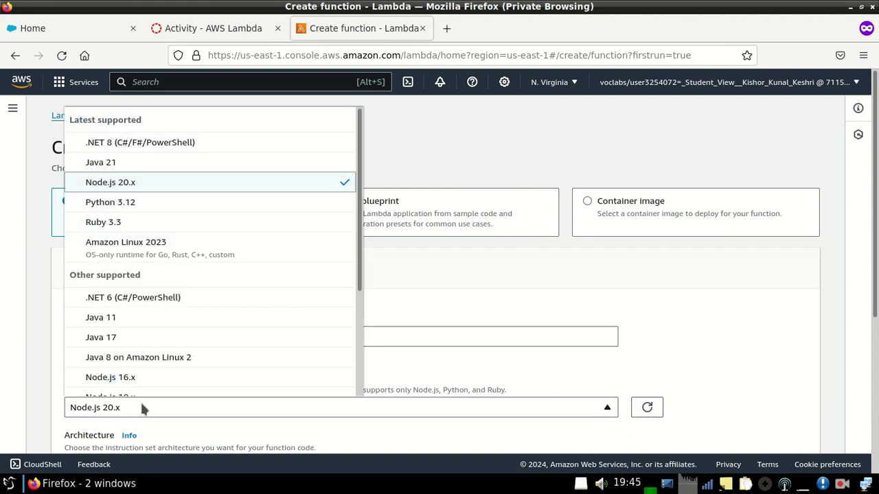
{"action": "left_click_drag", "start_coordinate": [361, 229], "coordinate": [364, 281]}
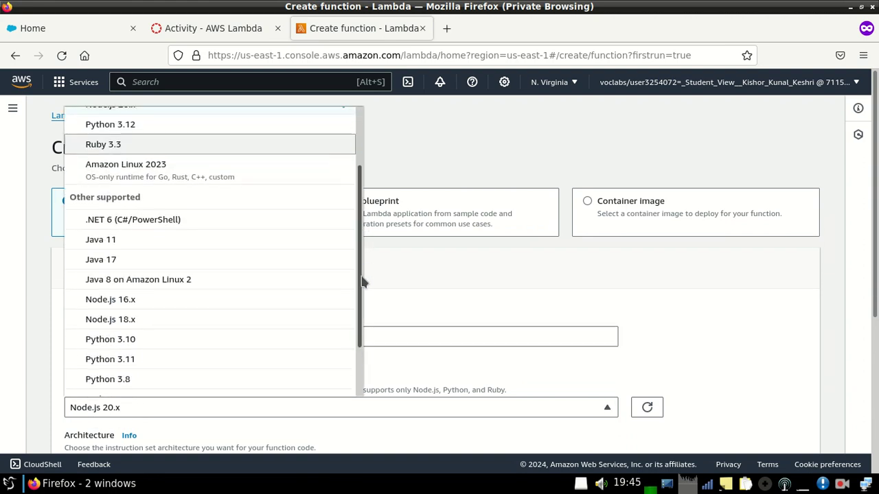
{"action": "left_click", "coordinate": [183, 382]}
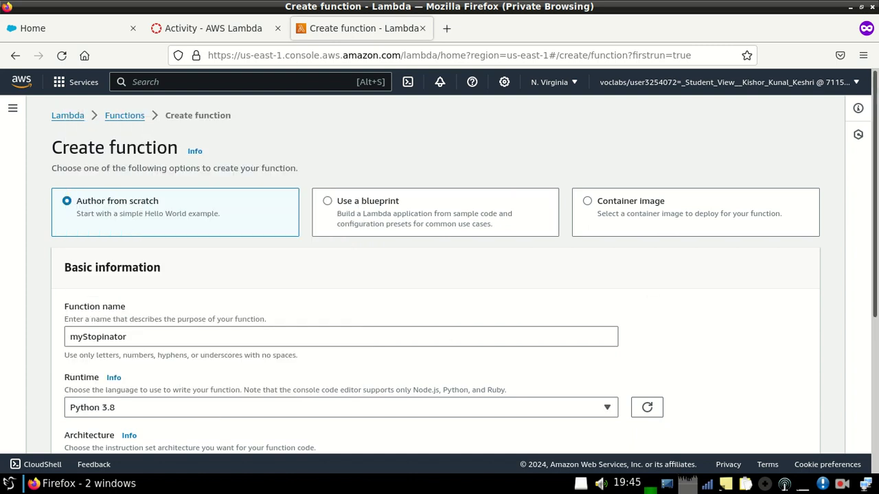
Step: Assign the existing role myStopinatorRole as the execution role and create the function
{"action": "scroll", "coordinate": [586, 315], "scroll_direction": "down", "scroll_amount": 4}
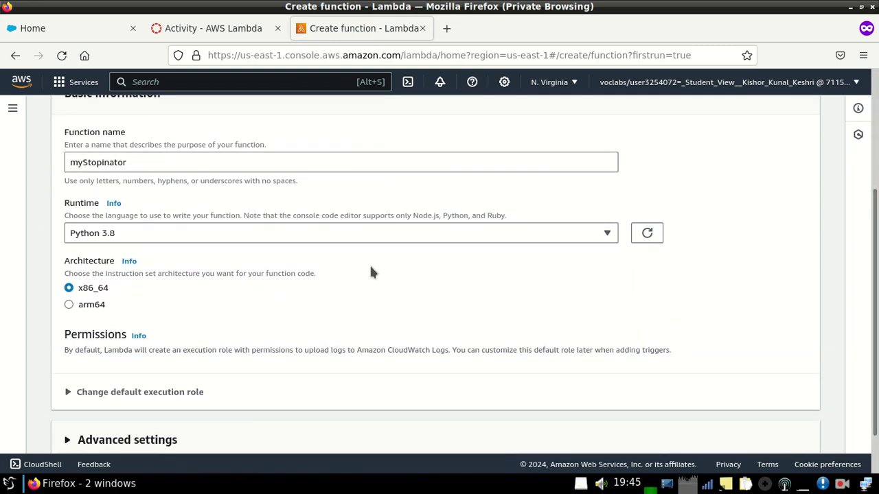
{"action": "left_click", "coordinate": [149, 394]}
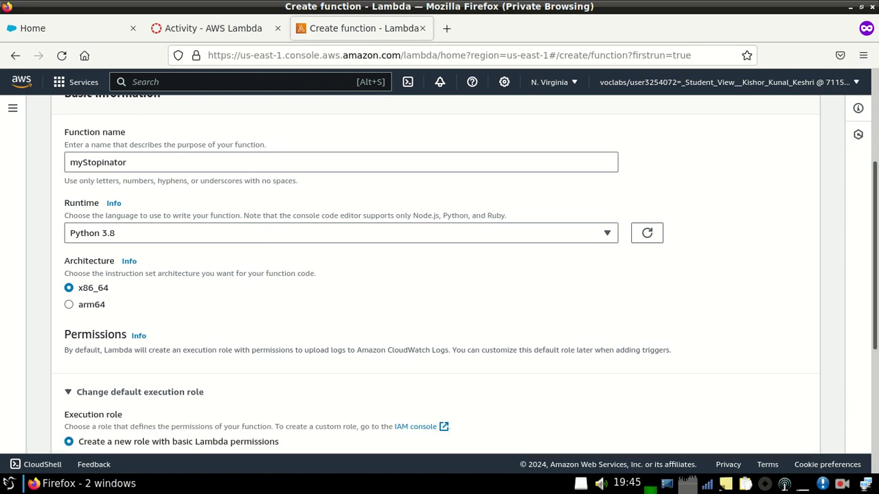
{"action": "scroll", "coordinate": [204, 287], "scroll_direction": "down", "scroll_amount": 4}
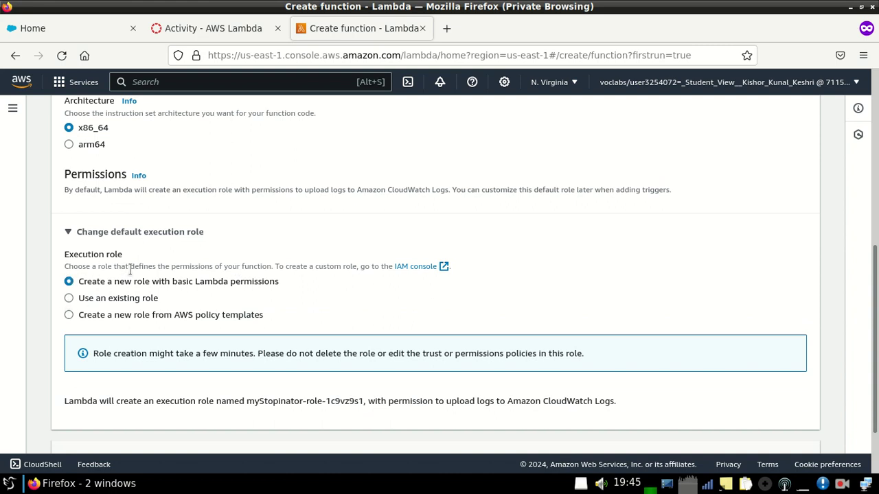
{"action": "left_click", "coordinate": [120, 302]}
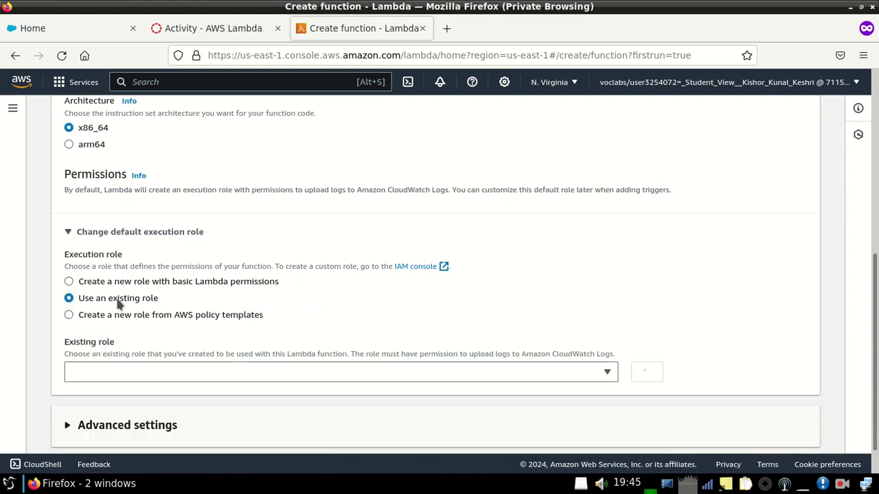
{"action": "left_click", "coordinate": [104, 371]}
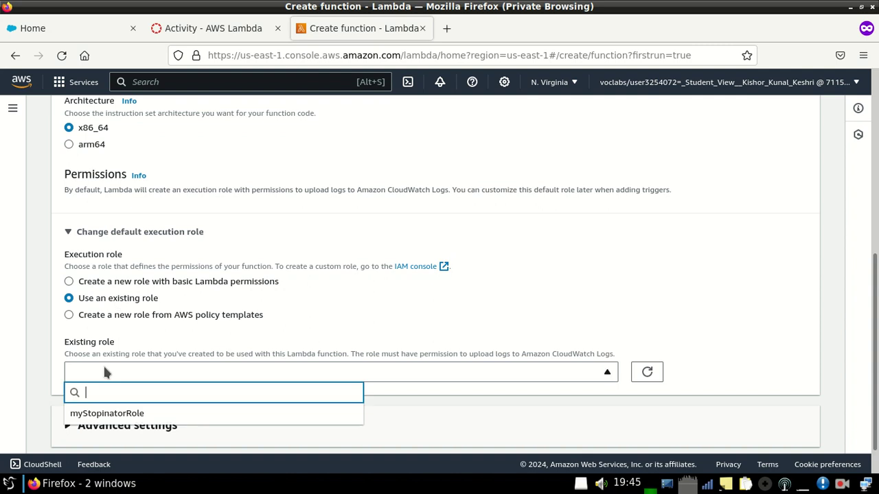
{"action": "left_click", "coordinate": [106, 415]}
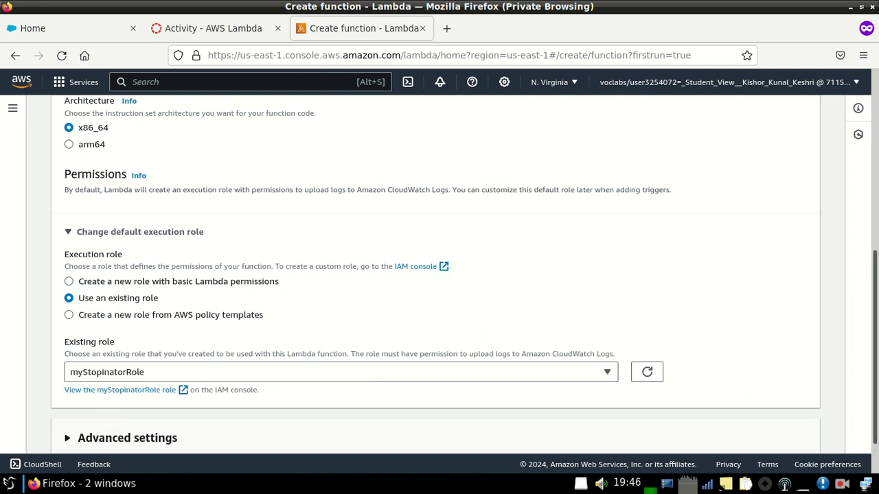
{"action": "scroll", "coordinate": [876, 389], "scroll_direction": "down", "scroll_amount": 2}
{"action": "left_click", "coordinate": [776, 431]}
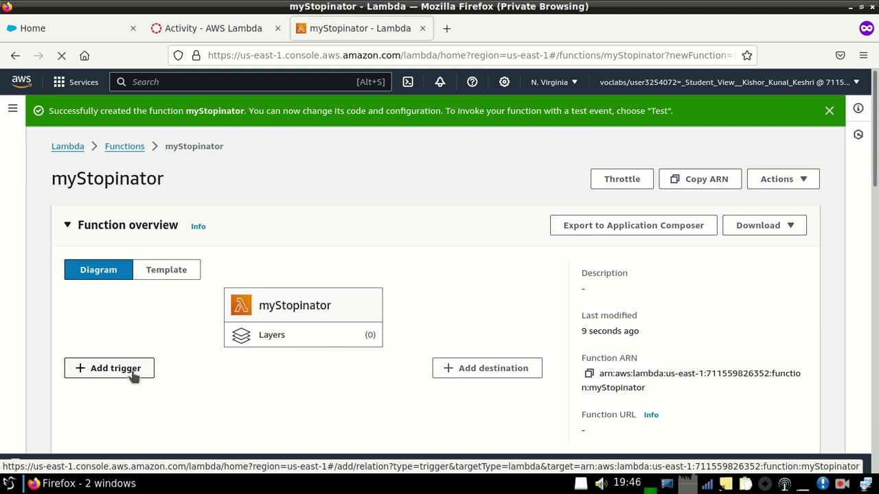
Step: Start adding a trigger to the function with EventBridge (CloudWatch Events) as the source and the option to create a new rule
{"action": "left_click", "coordinate": [133, 373]}
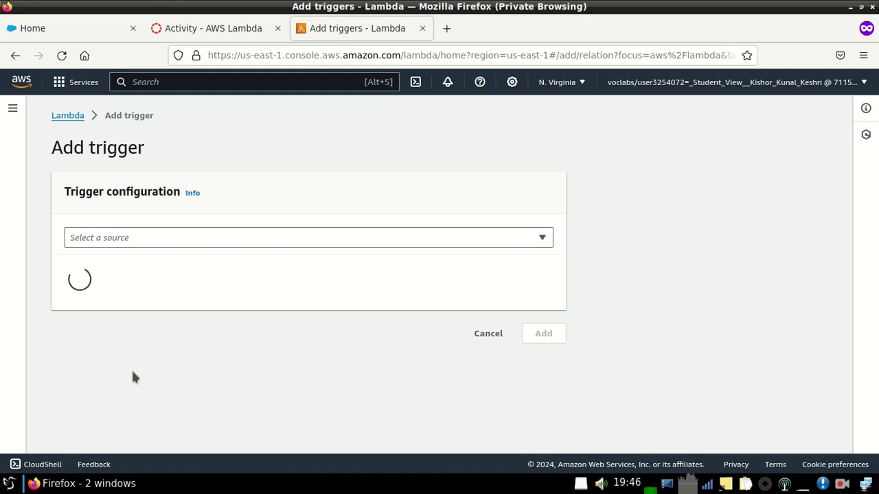
{"action": "left_click", "coordinate": [162, 237]}
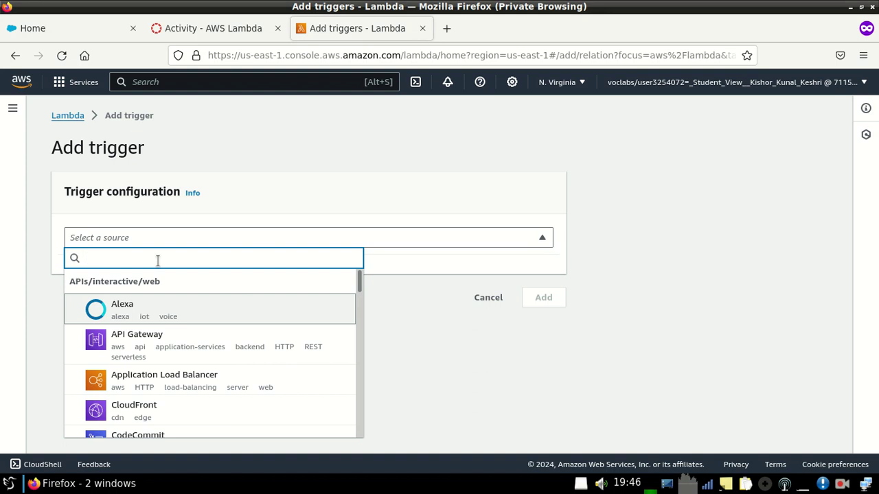
{"action": "type", "text": "EVENT"}
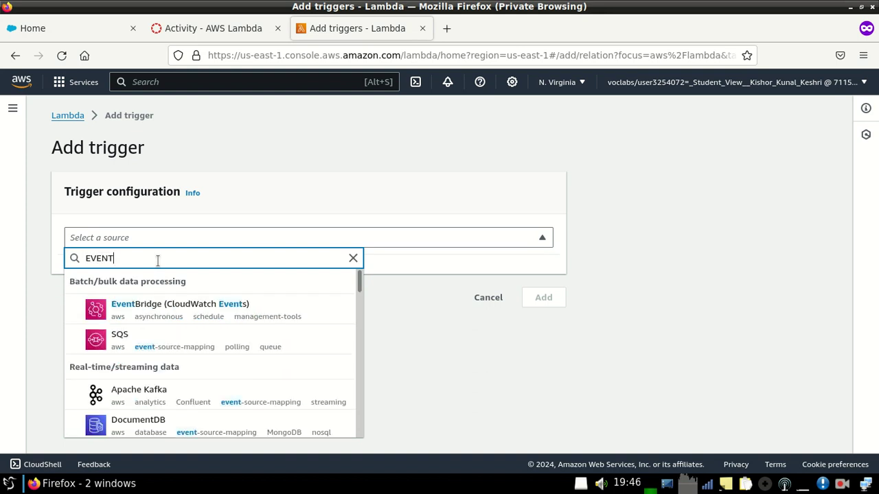
{"action": "left_click", "coordinate": [173, 310]}
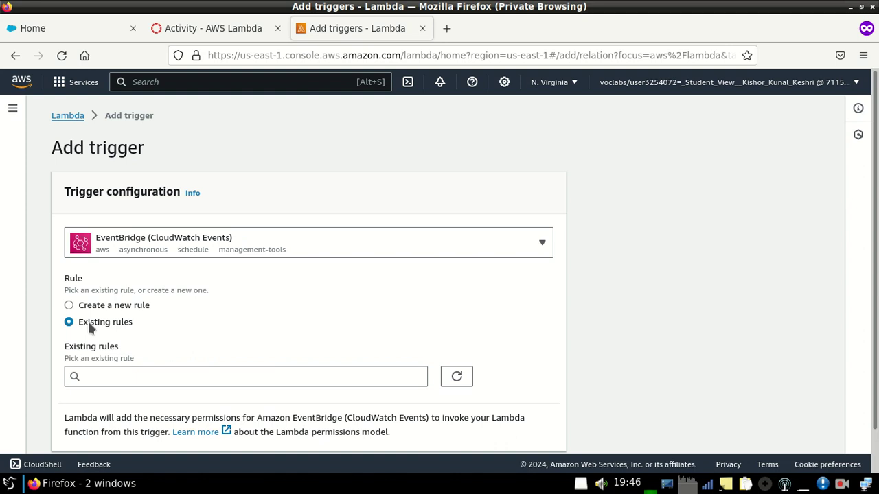
{"action": "left_click", "coordinate": [69, 307]}
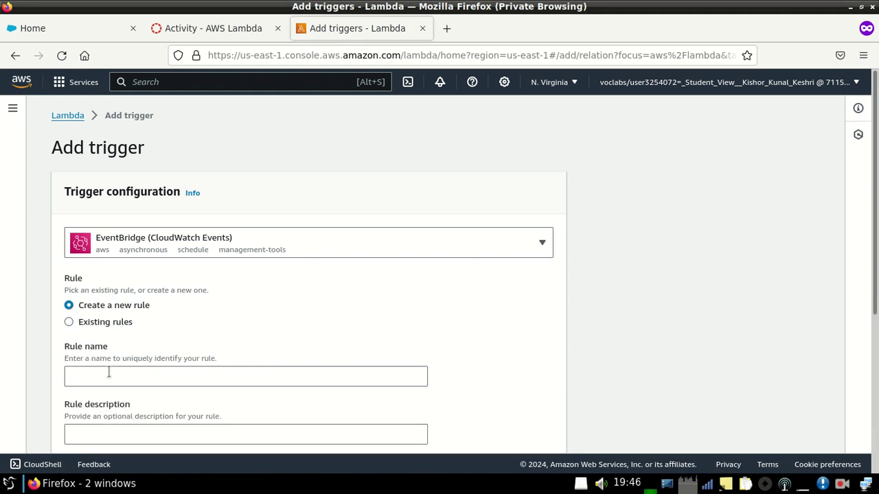
Step: Name the new rule everyMinute, copying the name from the lab instructions
{"action": "left_click", "coordinate": [213, 28]}
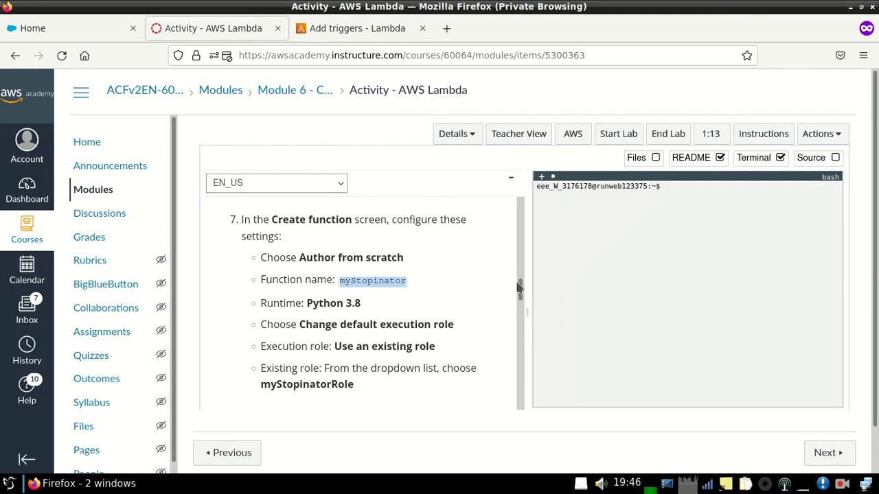
{"action": "left_click_drag", "start_coordinate": [521, 290], "coordinate": [523, 316]}
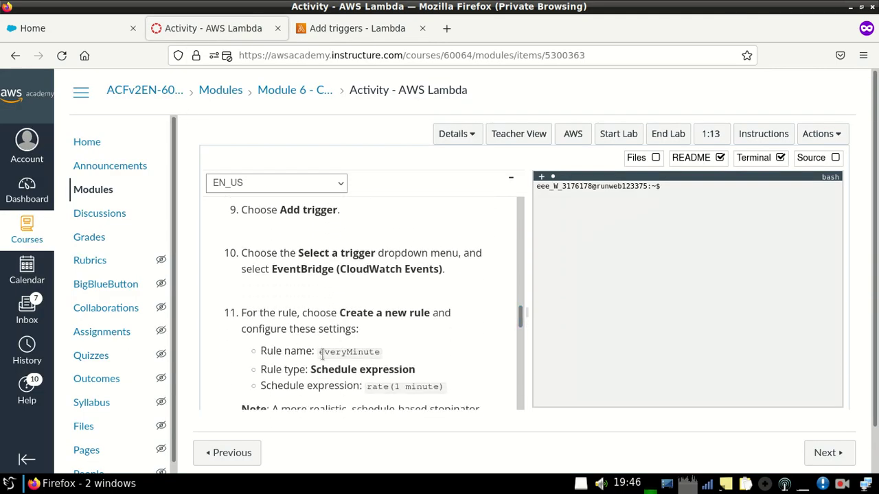
{"action": "left_click_drag", "start_coordinate": [318, 352], "coordinate": [386, 357]}
{"action": "key", "text": "ctrl+c"}
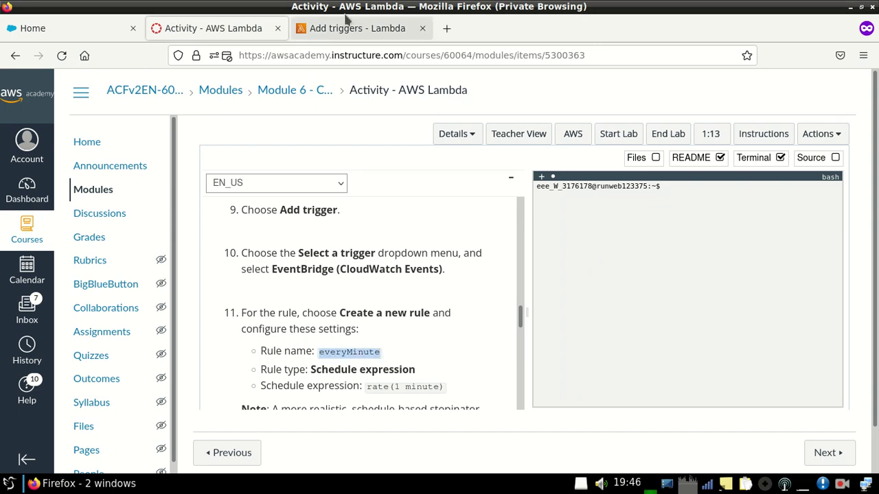
{"action": "left_click", "coordinate": [349, 28]}
{"action": "left_click", "coordinate": [129, 376]}
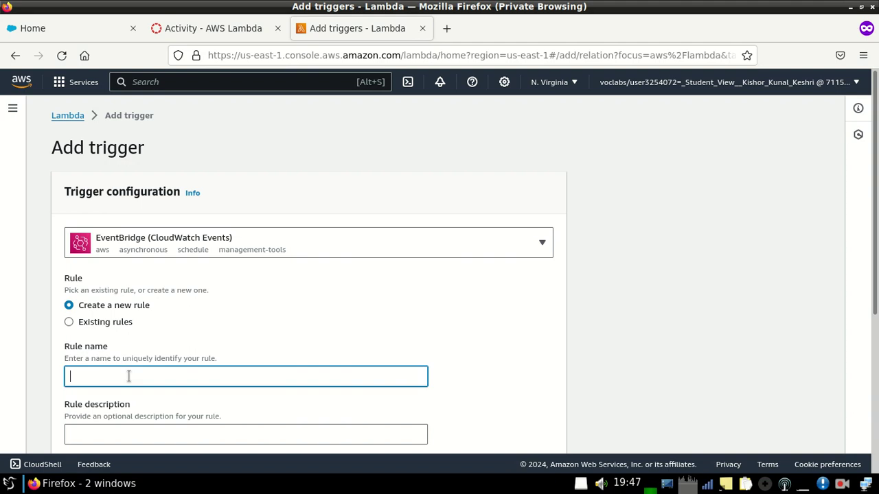
{"action": "key", "text": "ctrl+v"}
{"action": "scroll", "coordinate": [447, 363], "scroll_direction": "down", "scroll_amount": 3}
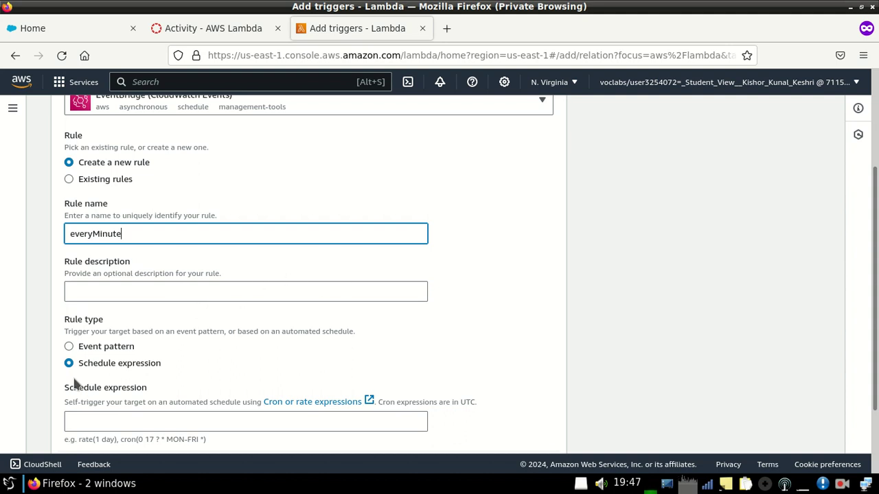
Step: Set the rule's schedule expression to rate(1 minute) from the lab instructions and add the trigger
{"action": "left_click", "coordinate": [232, 30]}
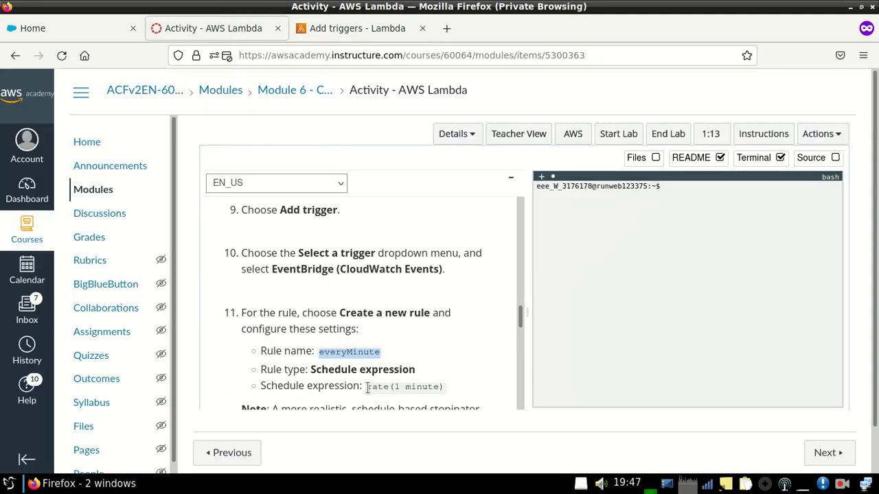
{"action": "left_click_drag", "start_coordinate": [367, 387], "coordinate": [426, 383]}
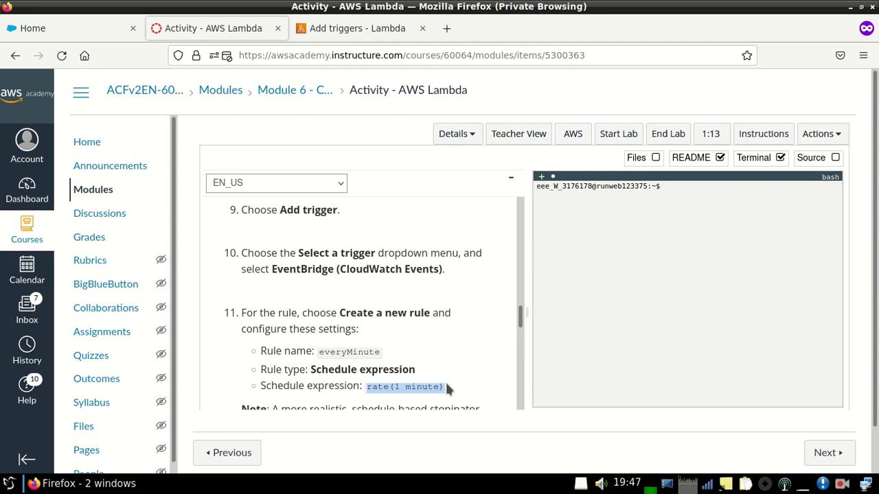
{"action": "left_click", "coordinate": [373, 30]}
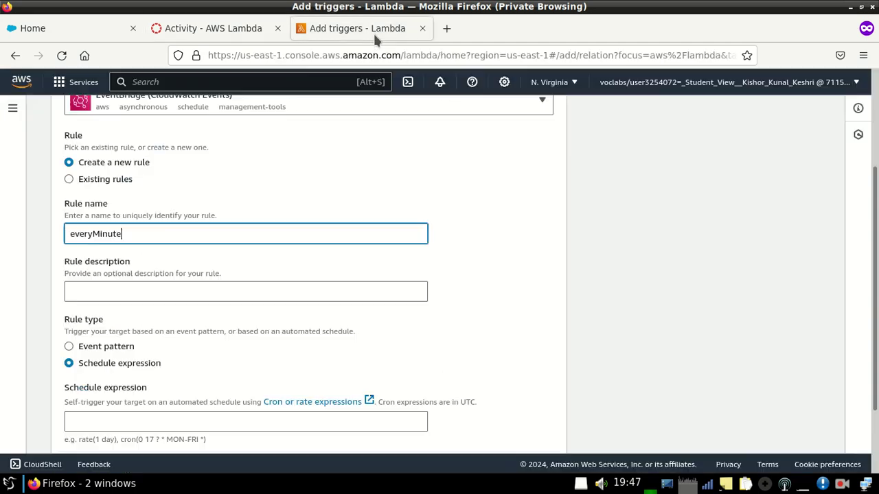
{"action": "left_click", "coordinate": [155, 421]}
{"action": "type", "text": "rate(1 minute)"}
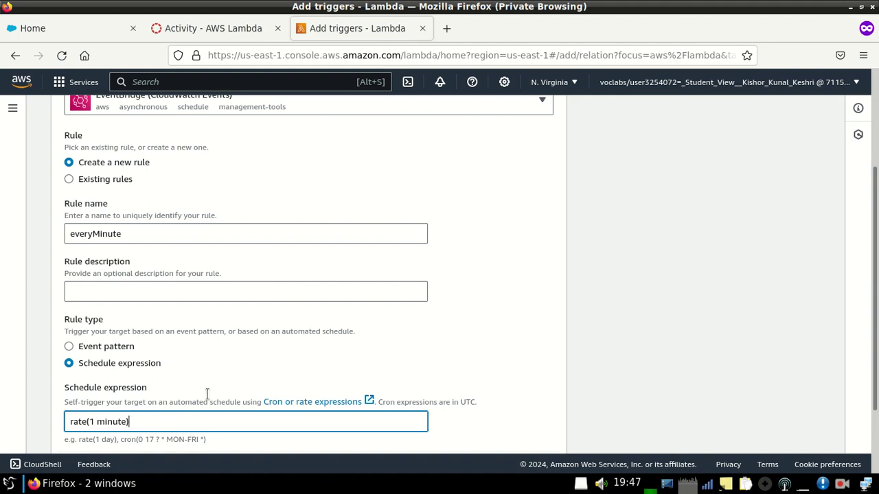
{"action": "scroll", "coordinate": [616, 336], "scroll_direction": "down", "scroll_amount": 3}
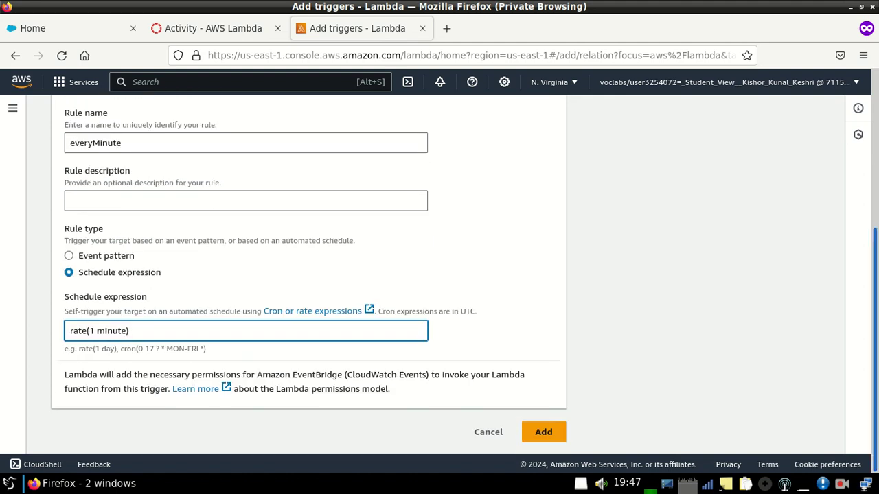
{"action": "left_click", "coordinate": [550, 434]}
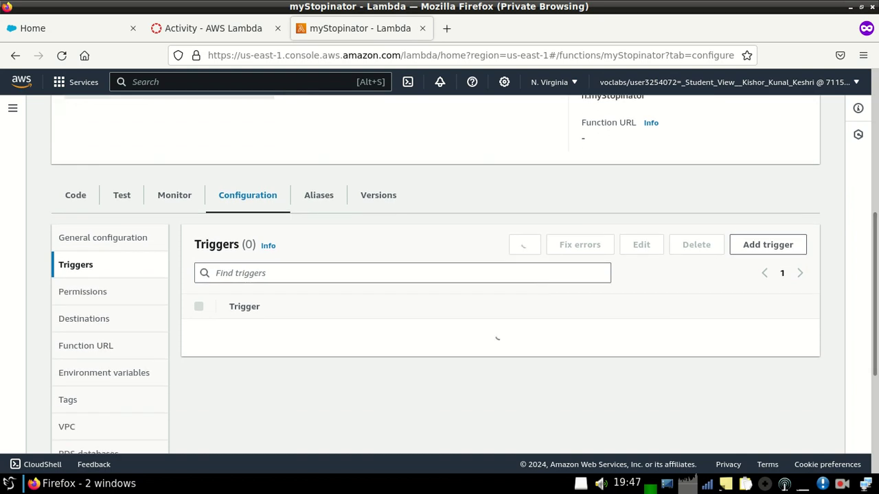
Step: Replace the default code in lambda_function.py with the boto3 stop-instances code copied from step 14 of the lab instructions
{"action": "left_click", "coordinate": [75, 196]}
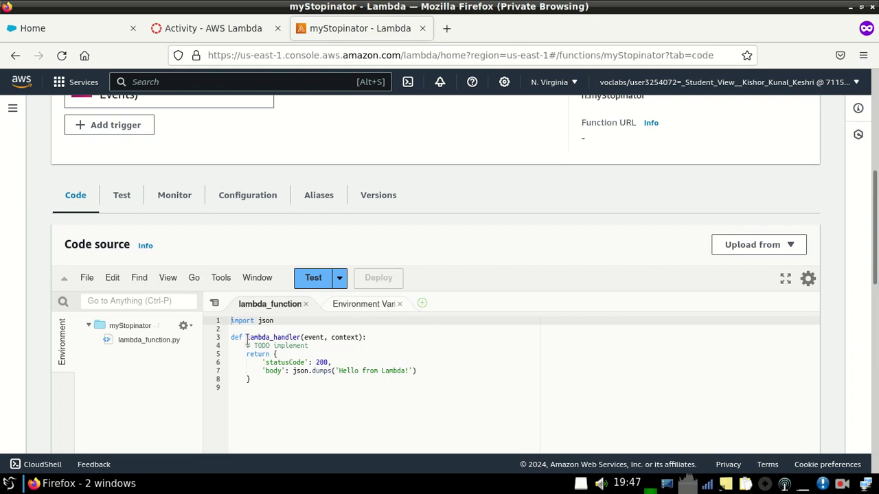
{"action": "left_click", "coordinate": [234, 27]}
{"action": "left_click_drag", "start_coordinate": [522, 318], "coordinate": [522, 352]}
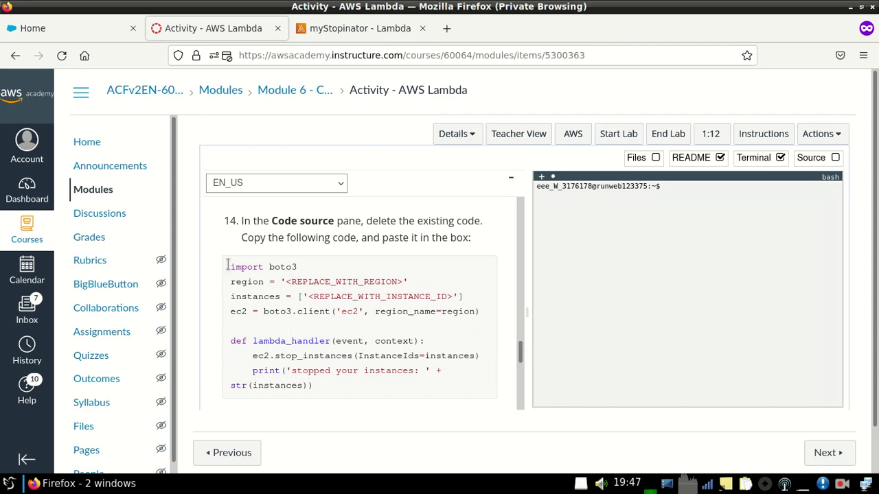
{"action": "left_click_drag", "start_coordinate": [228, 266], "coordinate": [329, 386]}
{"action": "key", "text": "ctrl+c"}
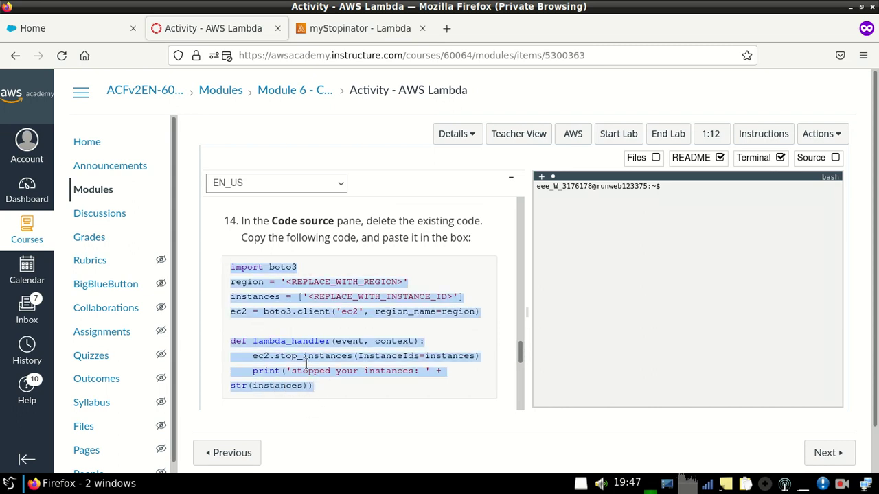
{"action": "left_click", "coordinate": [374, 26]}
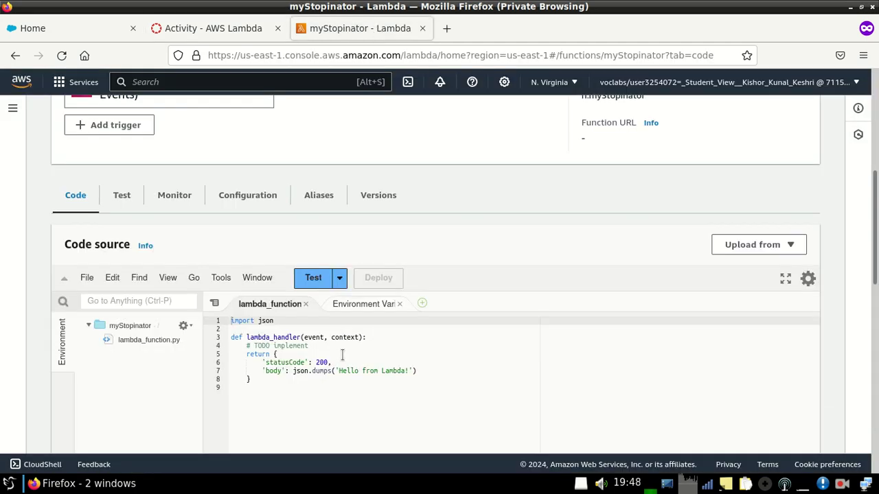
{"action": "left_click_drag", "start_coordinate": [261, 382], "coordinate": [229, 323]}
{"action": "key", "text": "ctrl+v"}
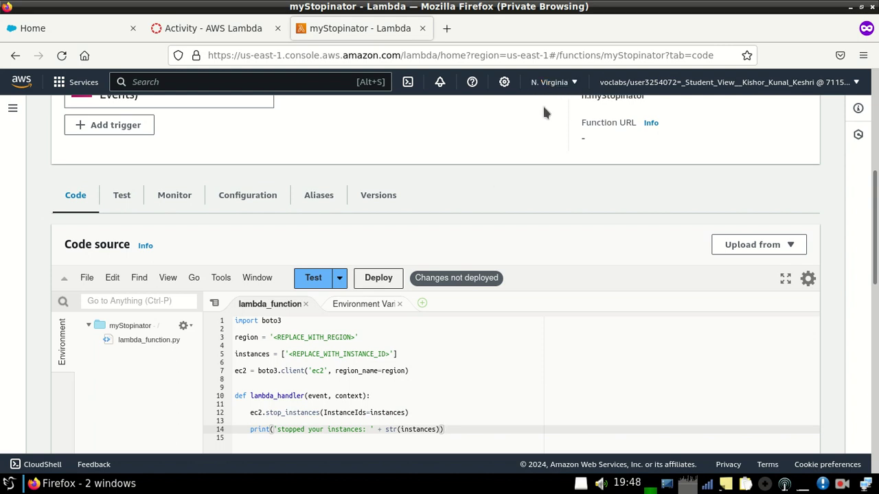
Step: Replace the region placeholder in the function code with 'us-east-1', keeping the single quotation marks, as given in step 15 of the instructions
{"action": "left_click", "coordinate": [198, 32]}
{"action": "left_click_drag", "start_coordinate": [521, 349], "coordinate": [522, 368]}
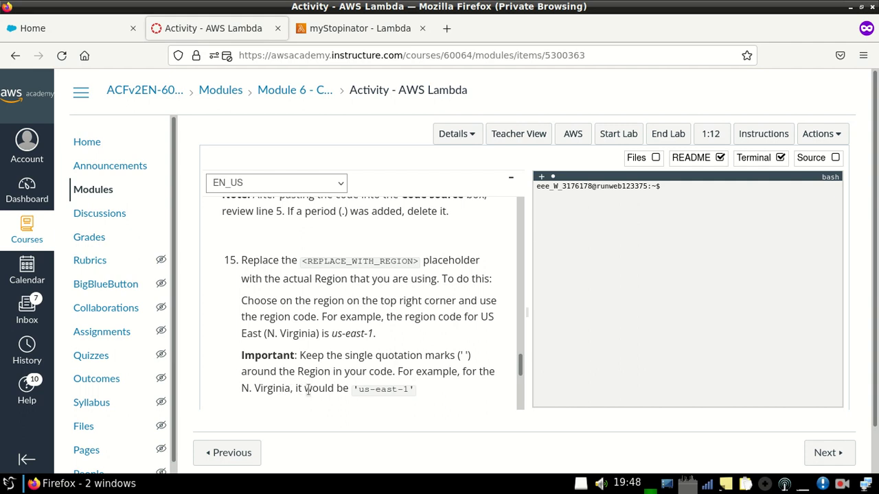
{"action": "mouse_move", "coordinate": [358, 390]}
{"action": "left_mouse_down"}
{"action": "mouse_move", "coordinate": [414, 389]}
{"action": "mouse_move", "coordinate": [359, 389]}
{"action": "left_mouse_up"}
{"action": "left_click", "coordinate": [412, 388]}
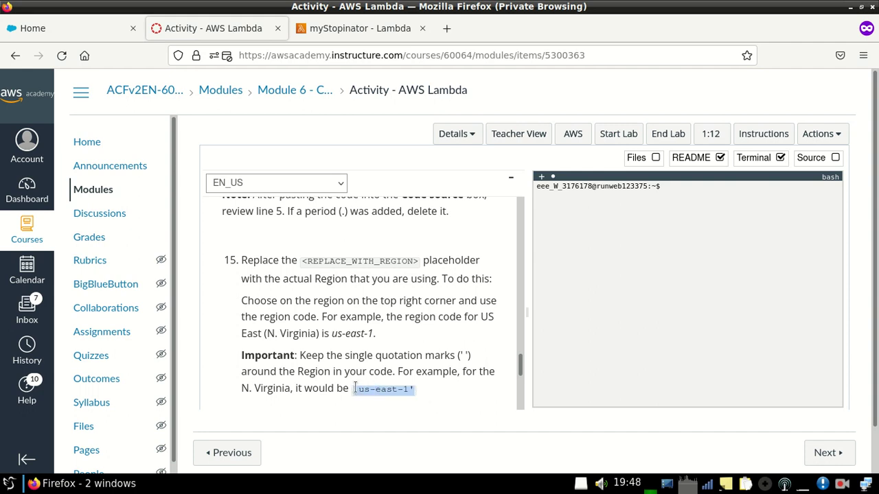
{"action": "left_click", "coordinate": [365, 31]}
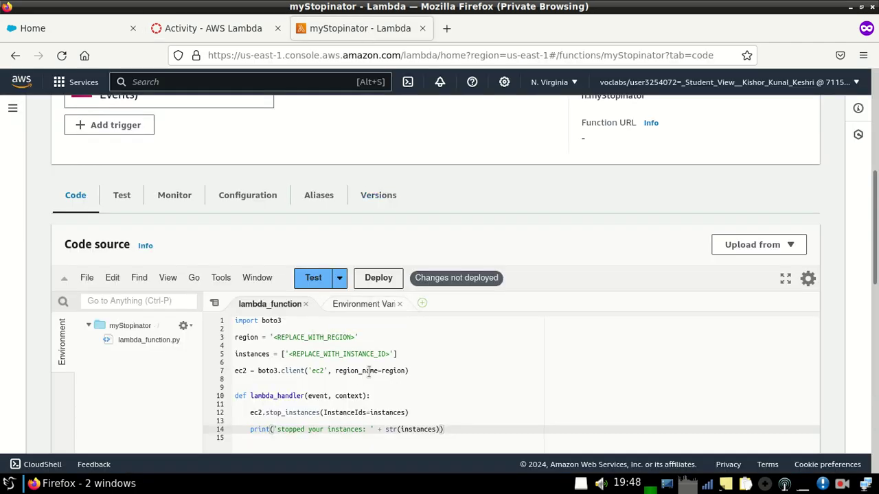
{"action": "left_click_drag", "start_coordinate": [358, 338], "coordinate": [272, 333]}
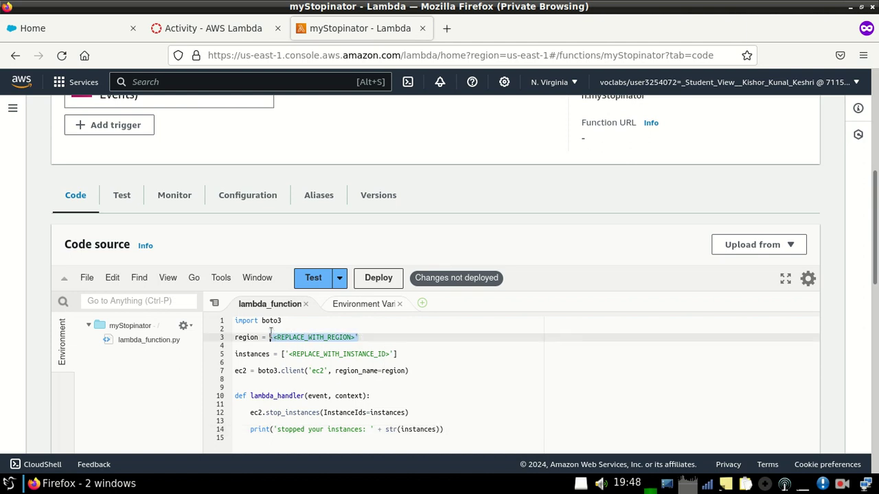
{"action": "type", "text": "'us-east-1'"}
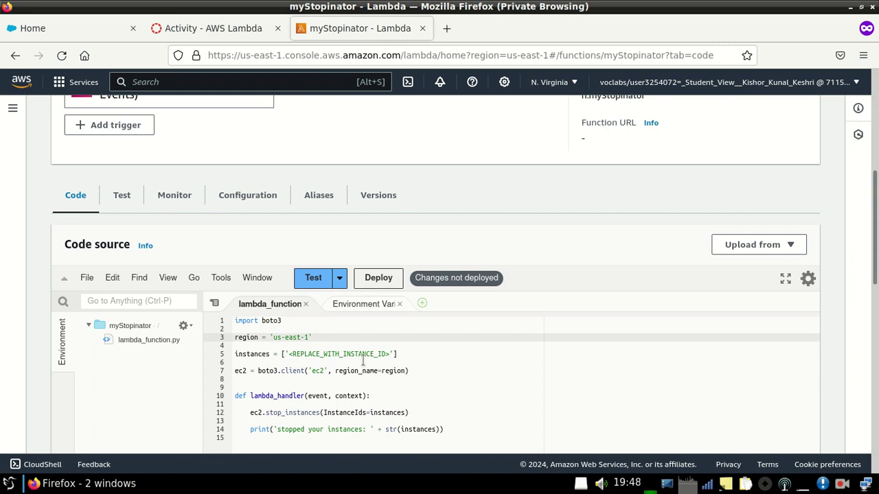
Step: Find instance1 among the running EC2 instances, using a separate browser tab, and copy its instance ID
{"action": "left_click", "coordinate": [216, 84]}
{"action": "type", "text": "EC2"}
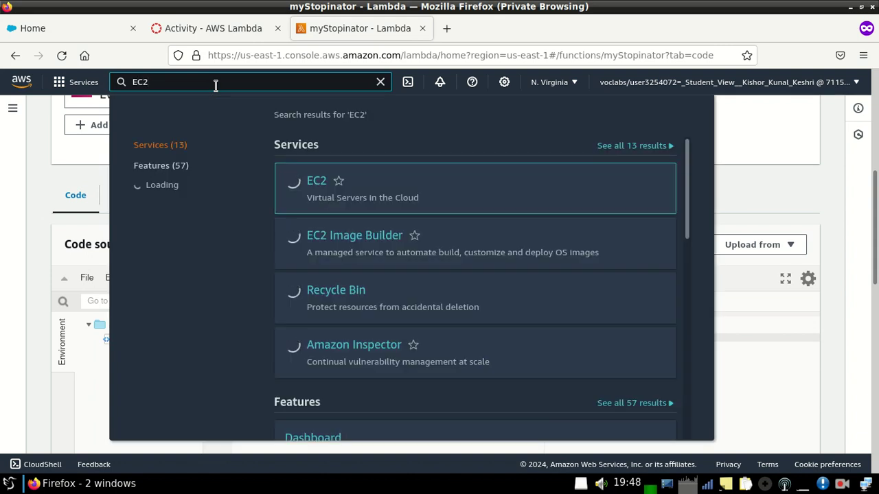
{"action": "right_click", "coordinate": [320, 187]}
{"action": "left_click", "coordinate": [337, 188]}
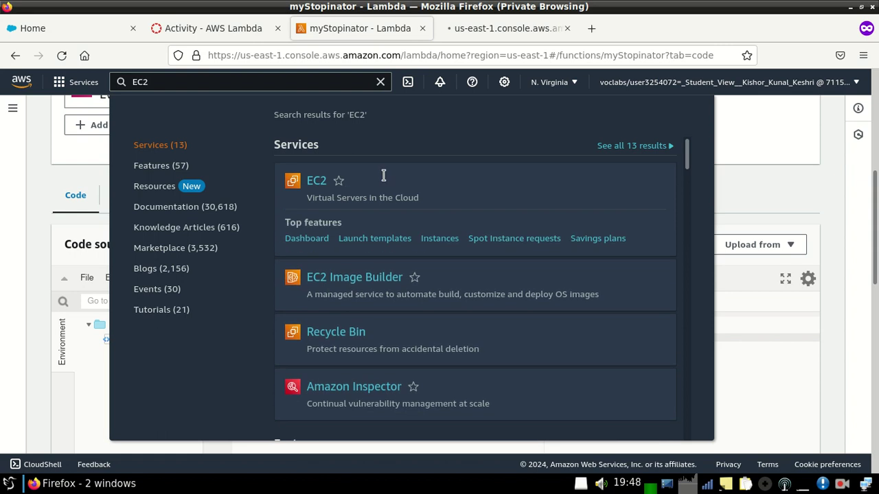
{"action": "left_click", "coordinate": [512, 28]}
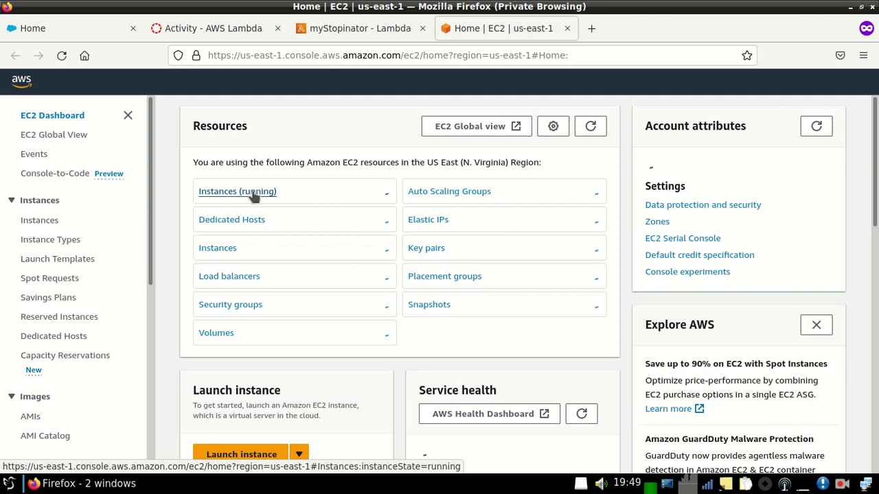
{"action": "left_click", "coordinate": [252, 195]}
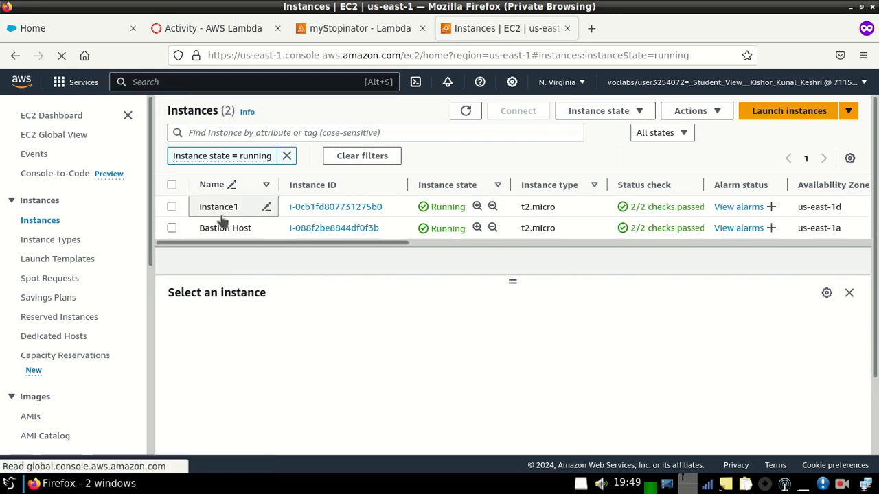
{"action": "left_click", "coordinate": [323, 208]}
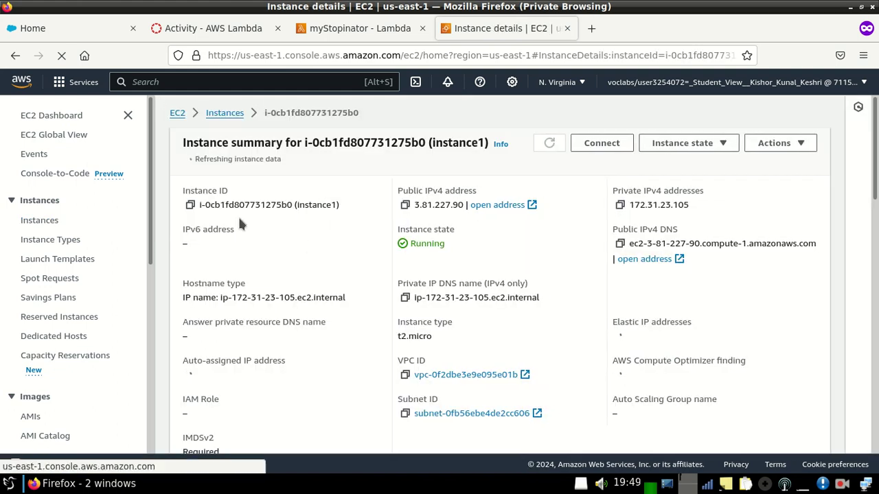
{"action": "left_click", "coordinate": [190, 205]}
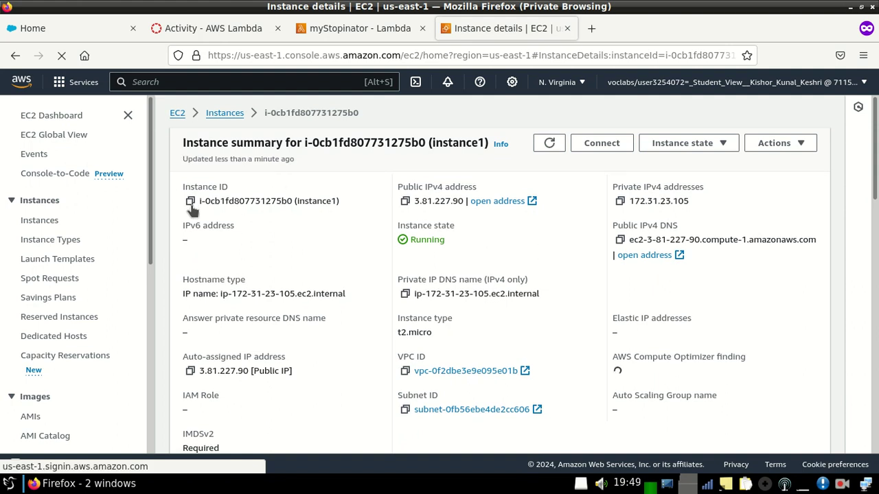
Step: Replace the instance ID placeholder in the myStopinator code with the copied ID i-0cb1fd807731275b0, keeping the quotation marks
{"action": "left_click", "coordinate": [354, 28]}
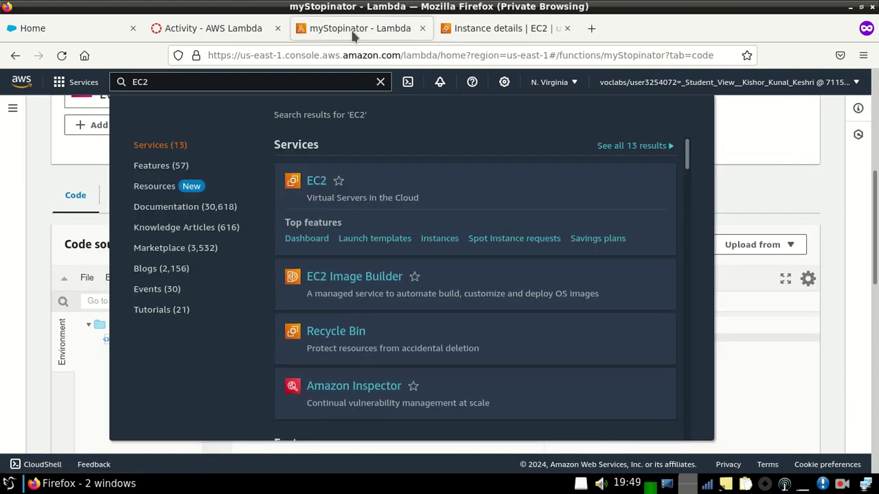
{"action": "left_click", "coordinate": [775, 117]}
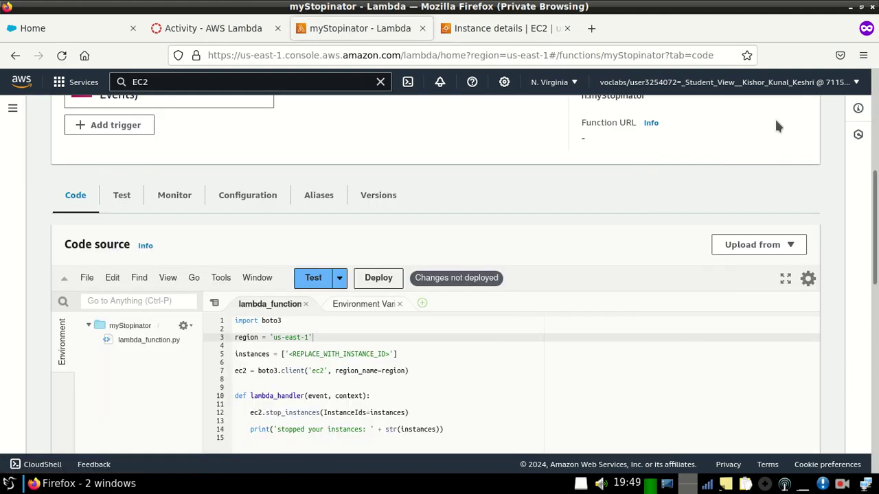
{"action": "left_click_drag", "start_coordinate": [392, 353], "coordinate": [289, 354]}
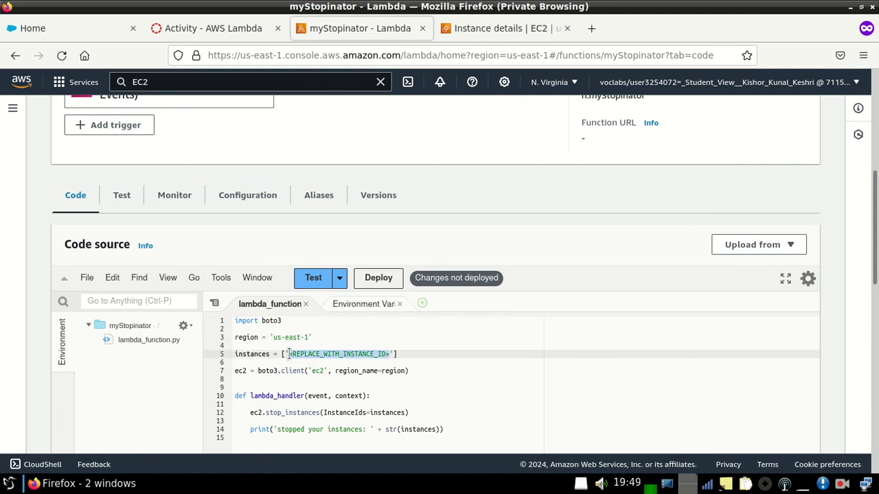
{"action": "key", "text": "ctrl+v"}
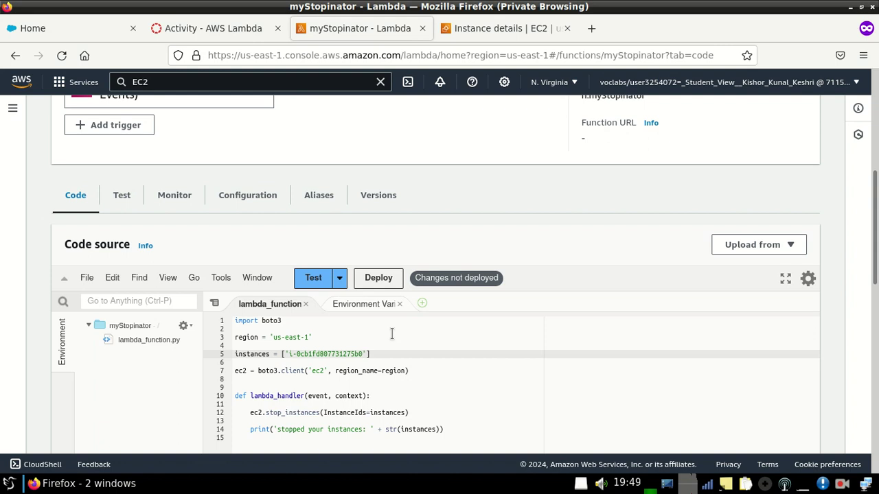
Step: Save lambda_function.py and deploy the code changes to the myStopinator function
{"action": "left_click", "coordinate": [86, 279]}
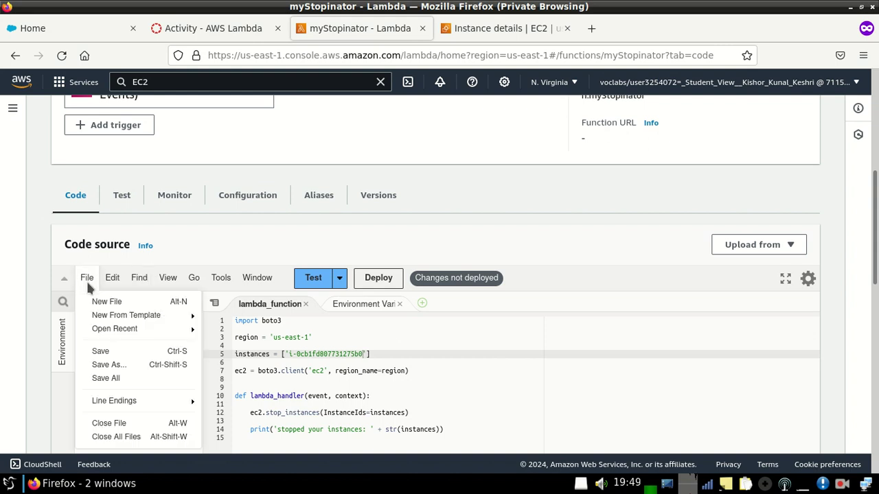
{"action": "left_click", "coordinate": [121, 358]}
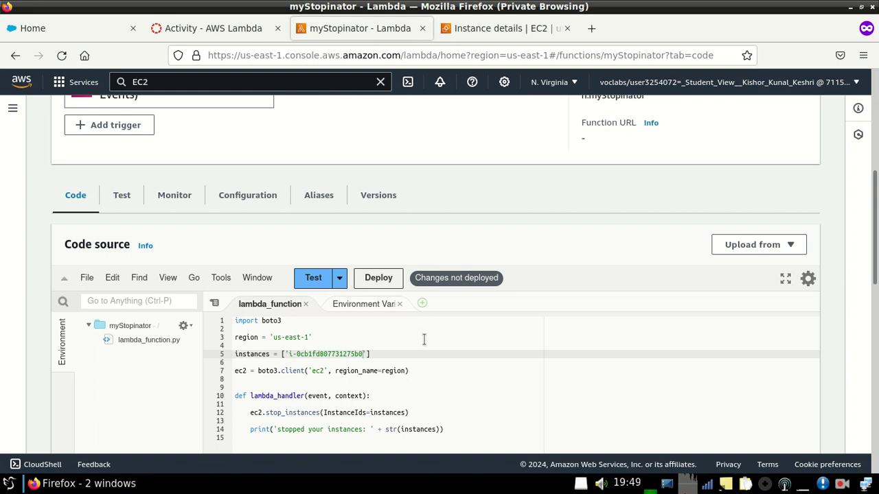
{"action": "left_click", "coordinate": [371, 282]}
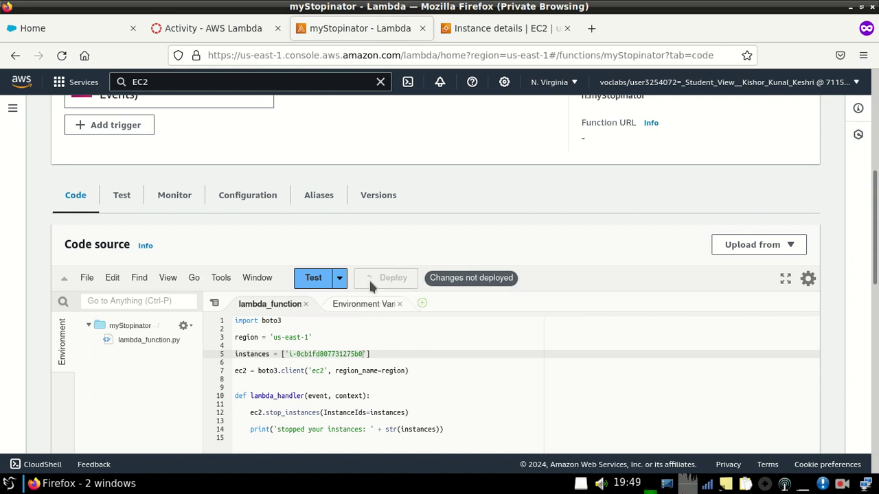
{"action": "scroll", "coordinate": [369, 281], "scroll_direction": "down", "scroll_amount": 1}
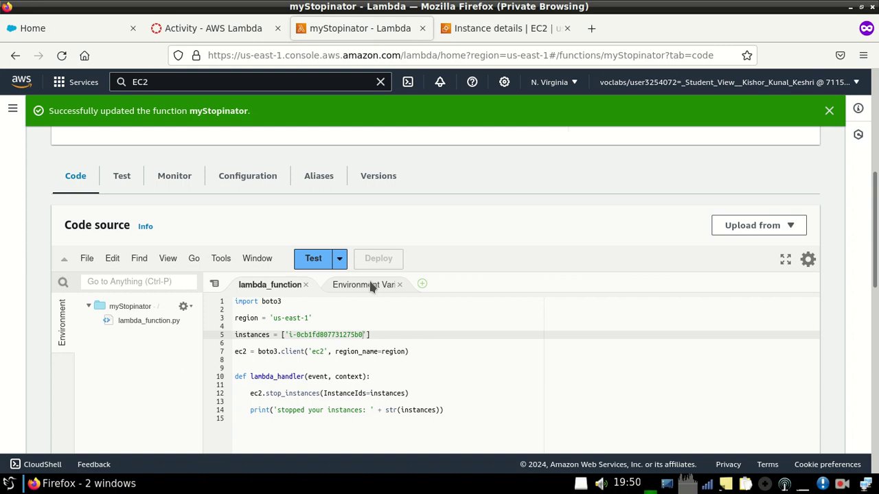
Step: Check the state of instance1 in the EC2 list of running instances, reloading the list after the deployment
{"action": "left_click", "coordinate": [485, 31]}
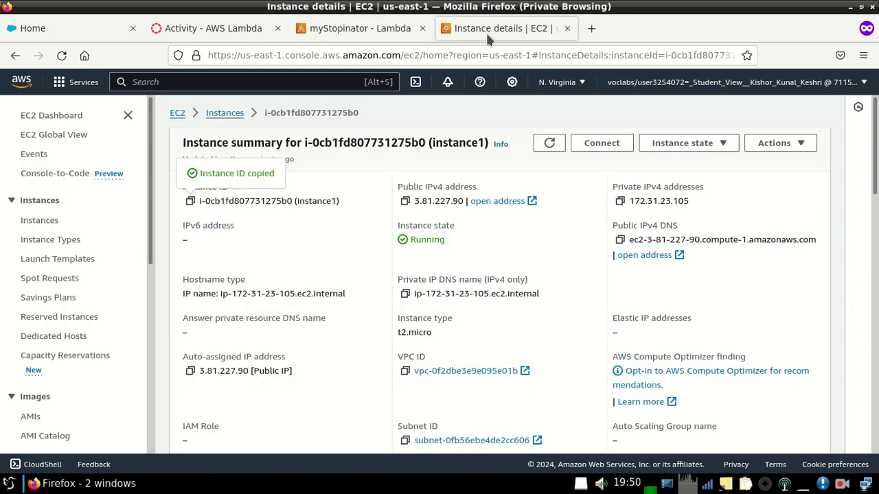
{"action": "left_click", "coordinate": [177, 114]}
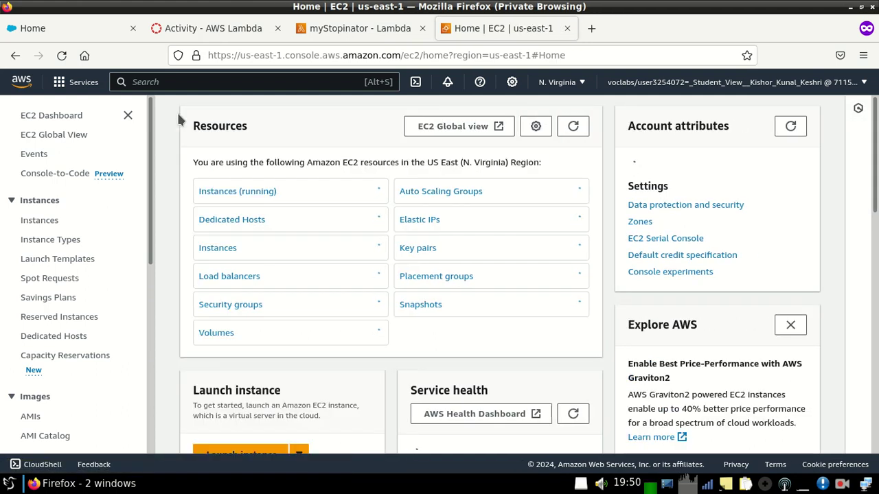
{"action": "left_click", "coordinate": [225, 193]}
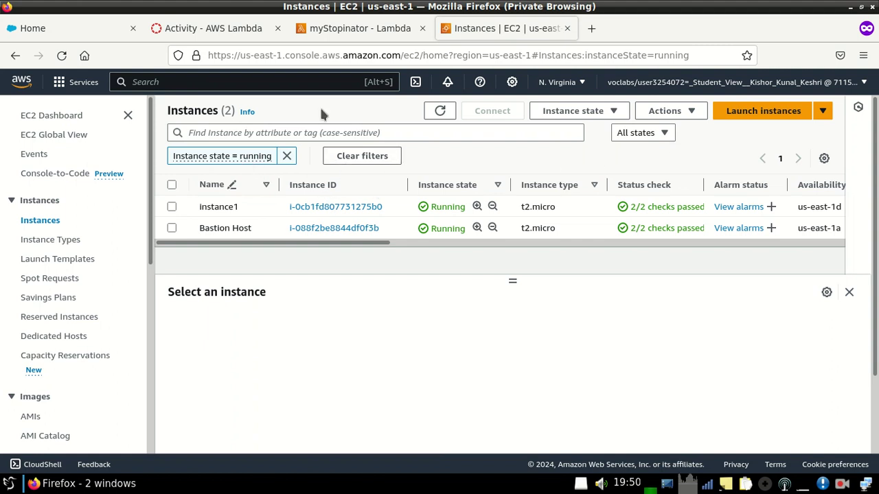
{"action": "left_click", "coordinate": [62, 58]}
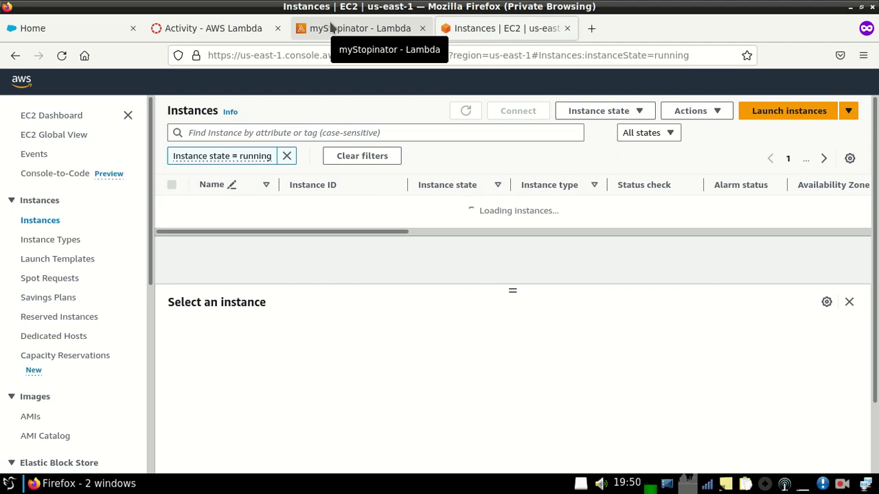
{"action": "left_click", "coordinate": [332, 28]}
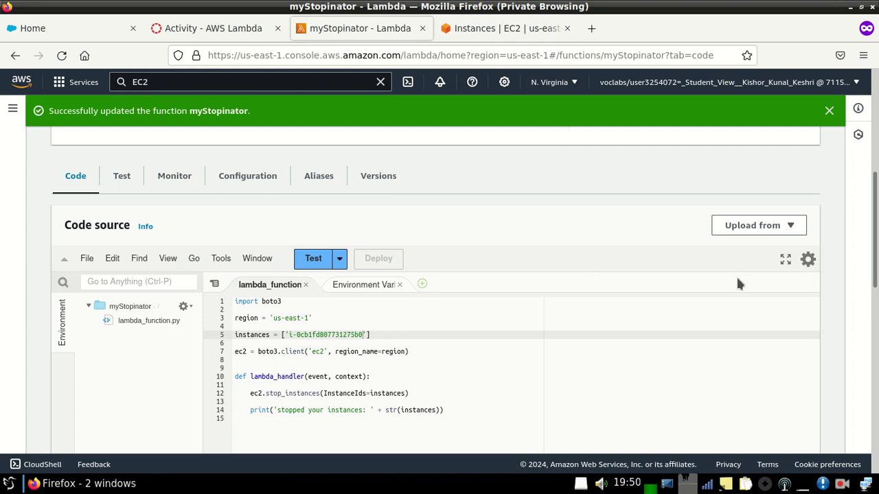
{"action": "left_click", "coordinate": [485, 32]}
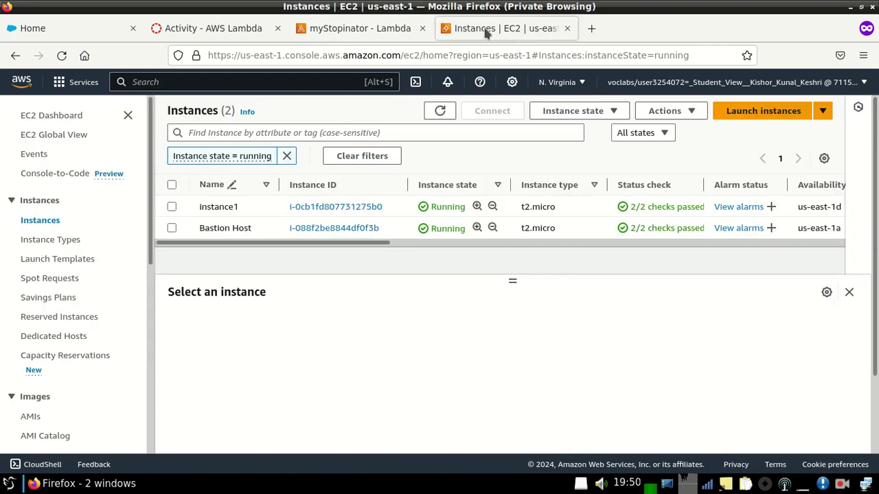
{"action": "left_click", "coordinate": [343, 29]}
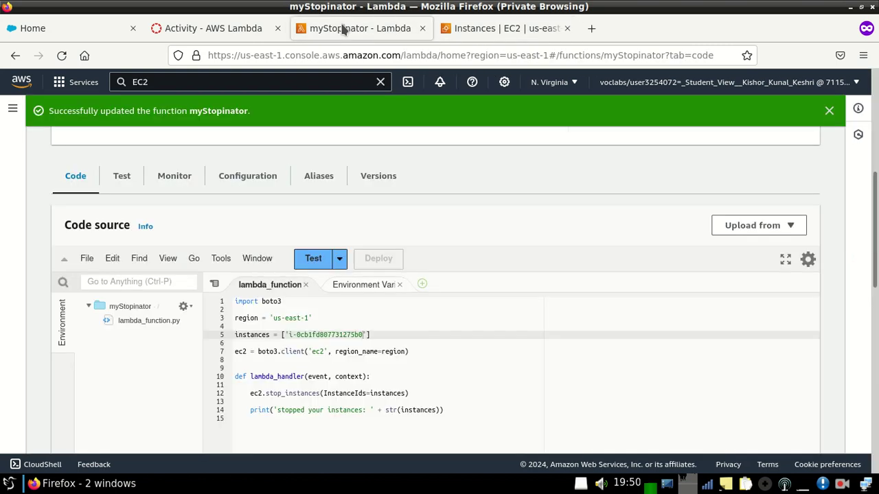
{"action": "left_click", "coordinate": [841, 483]}
{"action": "left_click", "coordinate": [790, 431]}
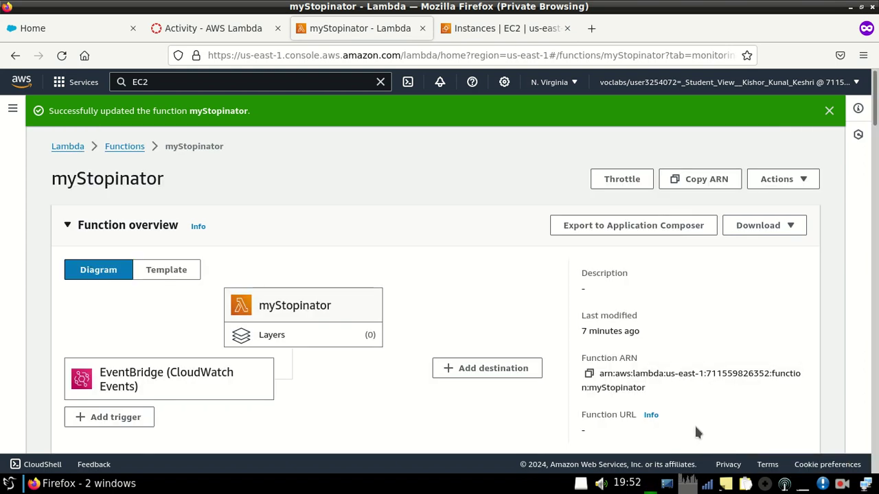
Step: Refresh the EC2 instances list and remove the running-state filter to check the state of instance1
{"action": "left_click", "coordinate": [495, 28]}
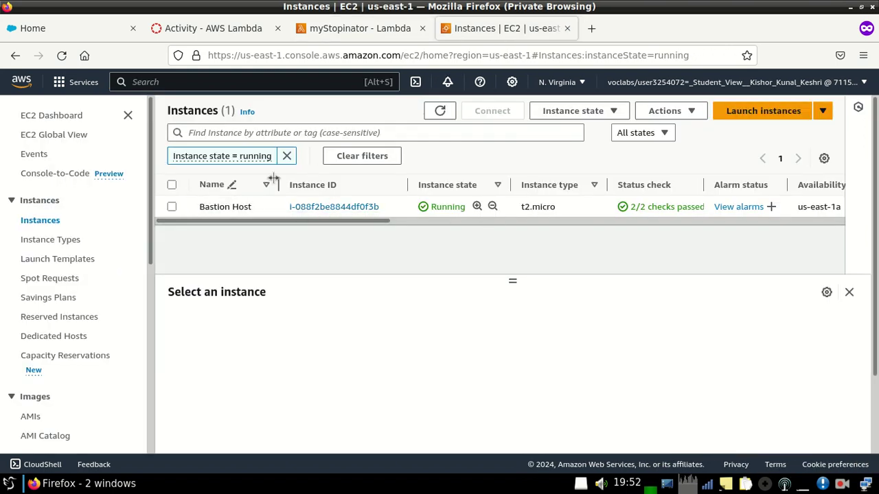
{"action": "left_click", "coordinate": [440, 112]}
{"action": "left_click", "coordinate": [286, 157]}
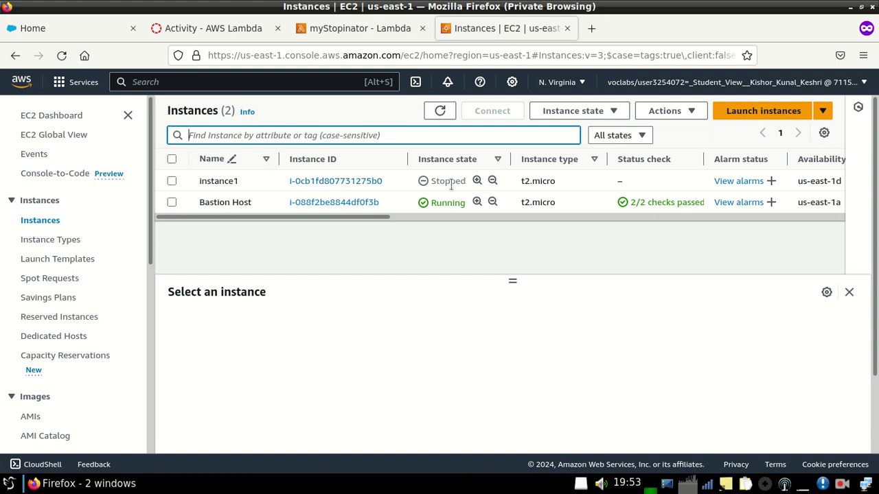
Step: Start the stopped EC2 instance instance1 and refresh the instances list to check its state
{"action": "left_click", "coordinate": [171, 181]}
{"action": "left_click", "coordinate": [611, 113]}
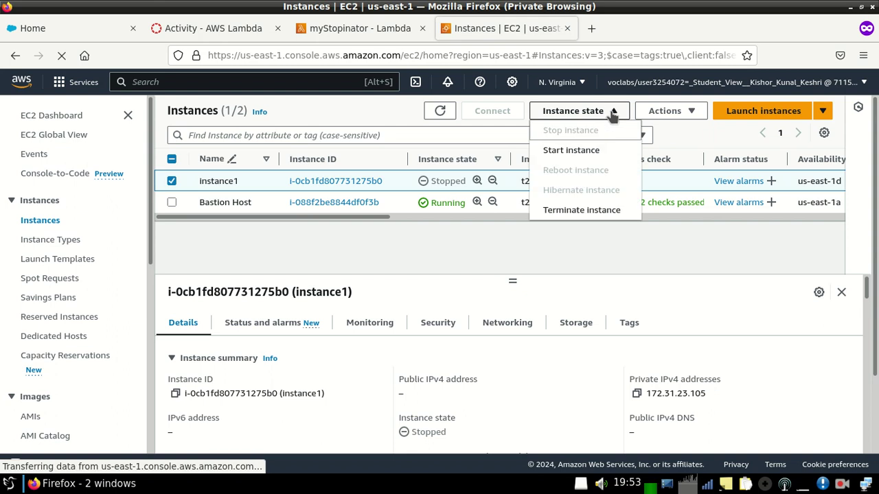
{"action": "left_click", "coordinate": [590, 151]}
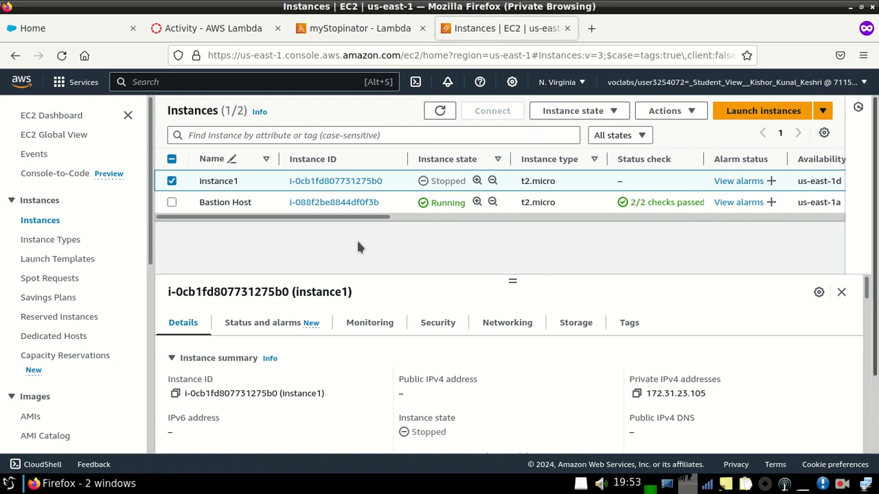
{"action": "left_click", "coordinate": [343, 181]}
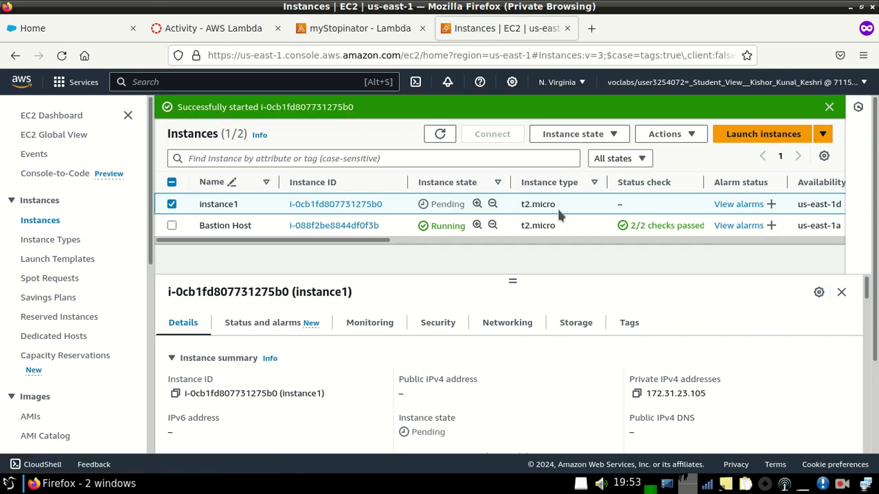
{"action": "left_click", "coordinate": [440, 134]}
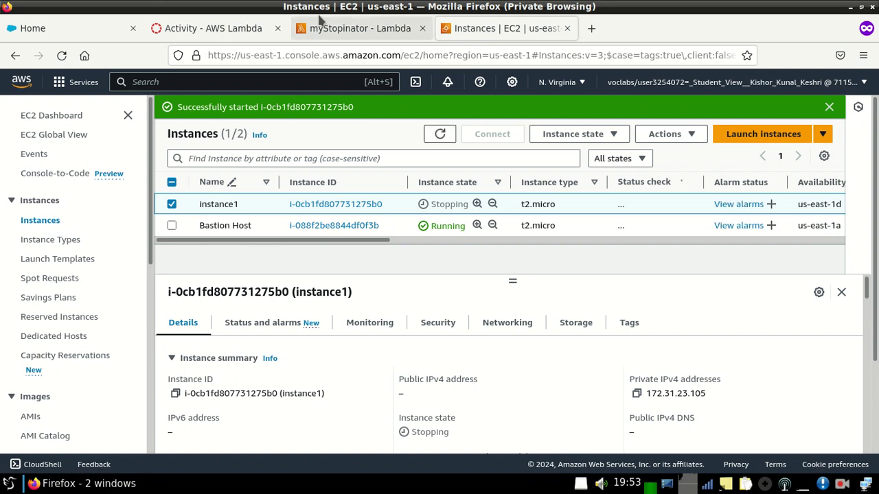
Step: View the code source of the myStopinator Lambda function
{"action": "left_click", "coordinate": [350, 28]}
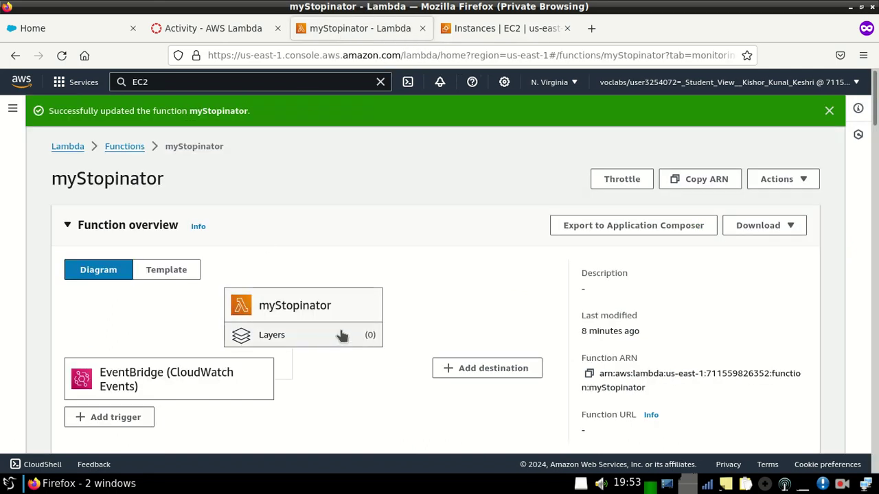
{"action": "left_click_drag", "start_coordinate": [877, 110], "coordinate": [872, 149]}
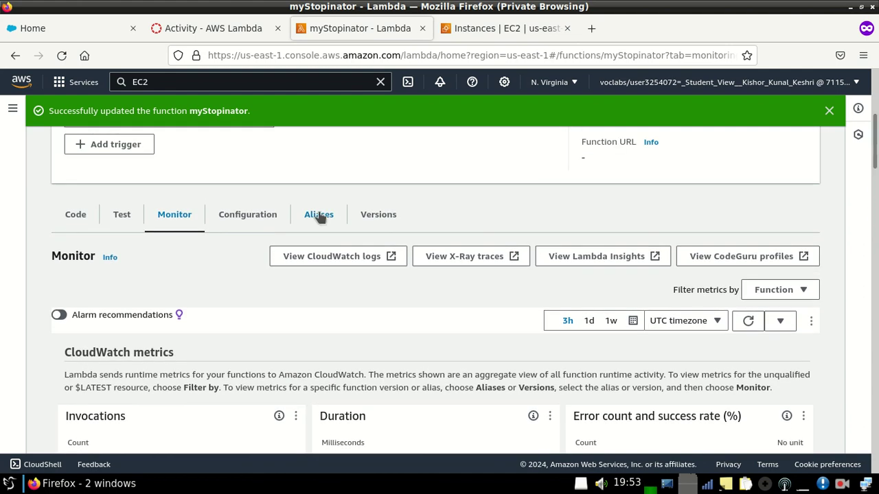
{"action": "left_click", "coordinate": [73, 222]}
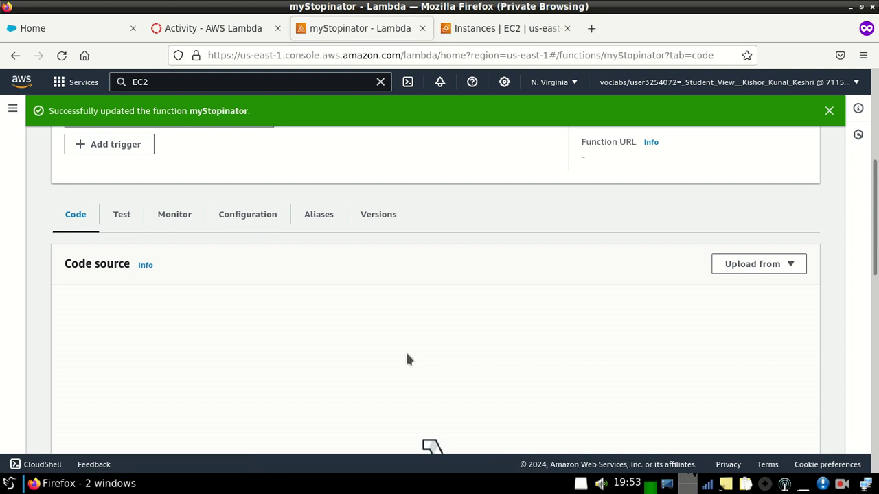
{"action": "scroll", "coordinate": [436, 288], "scroll_direction": "down", "scroll_amount": 5}
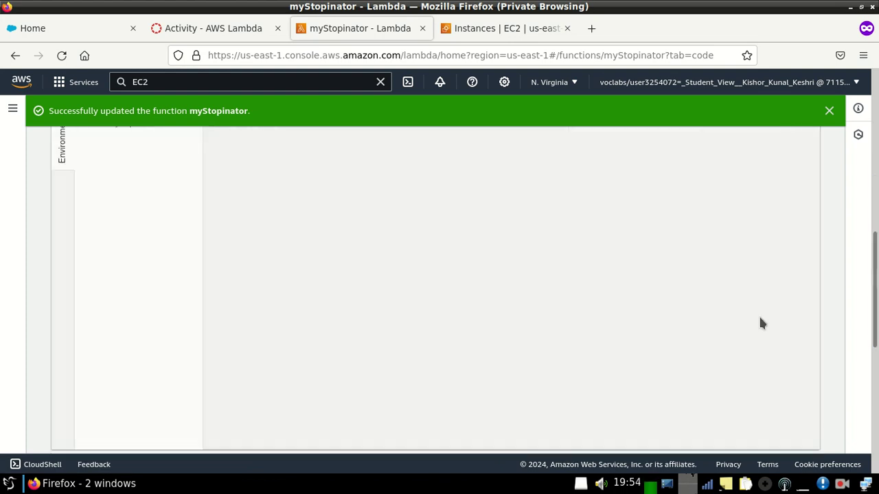
Step: Return to the EC2 instances list and refresh it until the current state of instance1 shows
{"action": "left_click", "coordinate": [495, 28]}
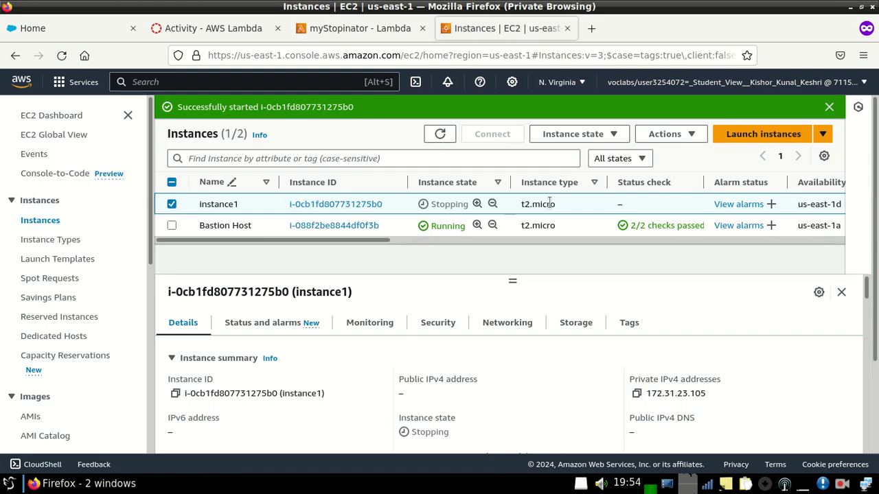
{"action": "left_click", "coordinate": [440, 135]}
{"action": "left_click", "coordinate": [440, 134]}
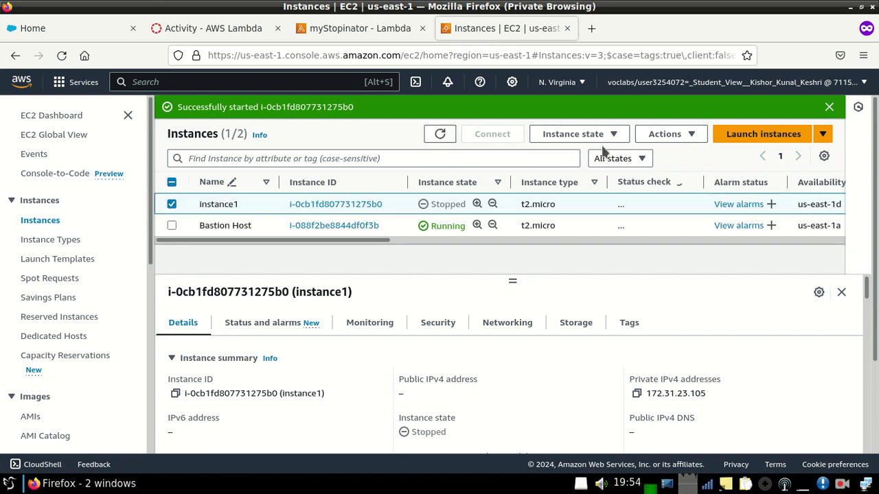
Step: Start instance1 once more and refresh the instances list to follow its state
{"action": "left_click", "coordinate": [665, 135]}
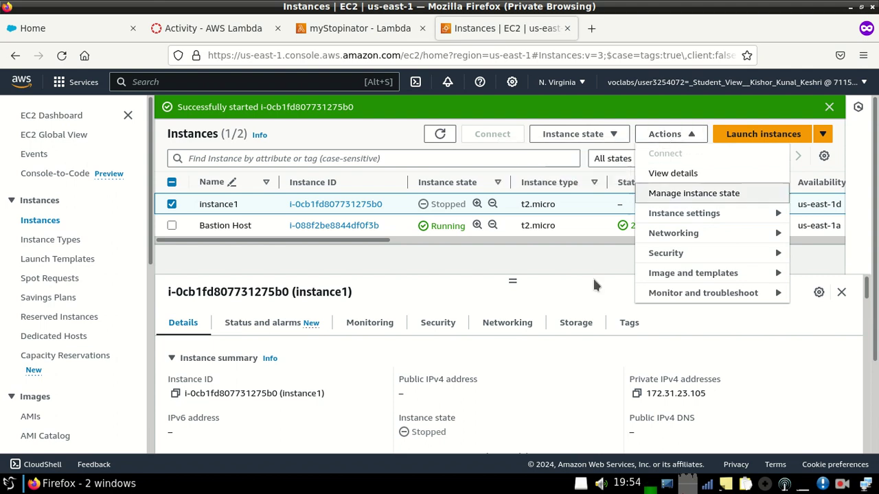
{"action": "left_click", "coordinate": [571, 249]}
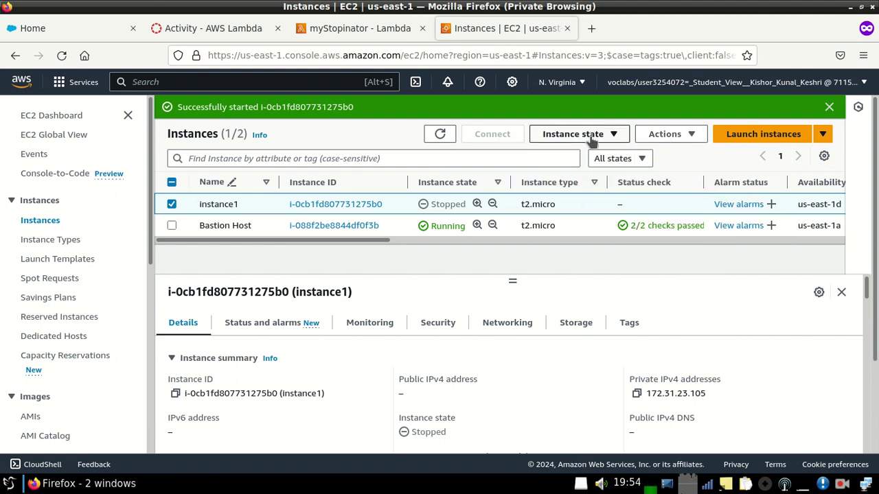
{"action": "left_click", "coordinate": [584, 134]}
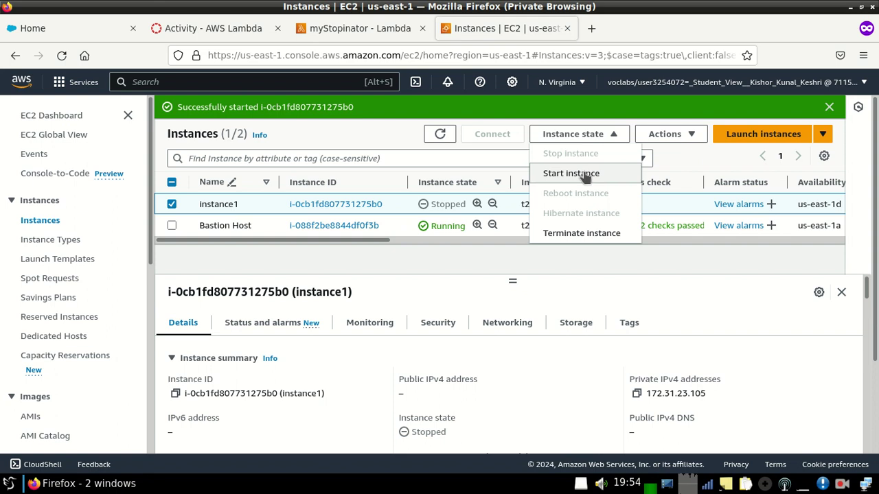
{"action": "left_click", "coordinate": [584, 174]}
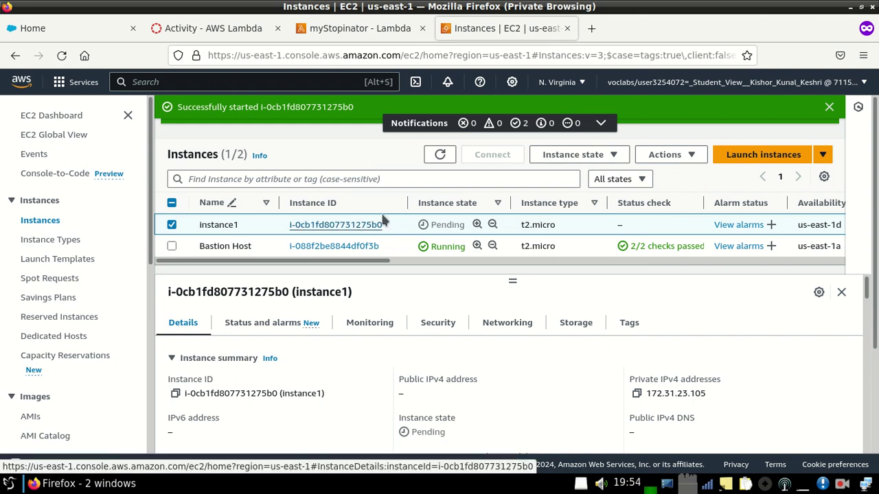
{"action": "left_click", "coordinate": [439, 154]}
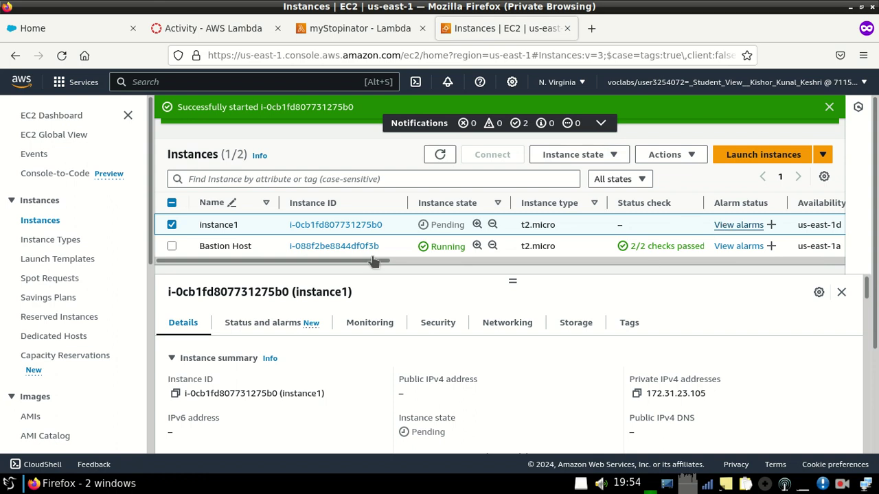
{"action": "left_click", "coordinate": [842, 484]}
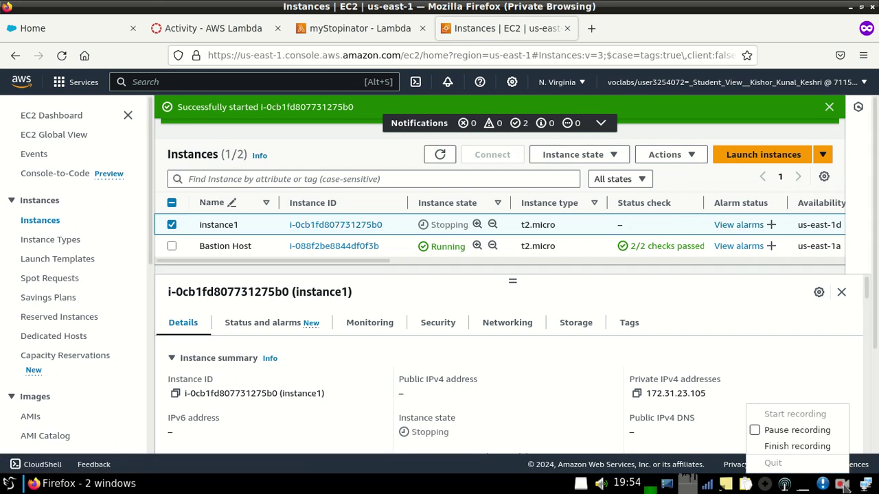
{"action": "left_click", "coordinate": [792, 428]}
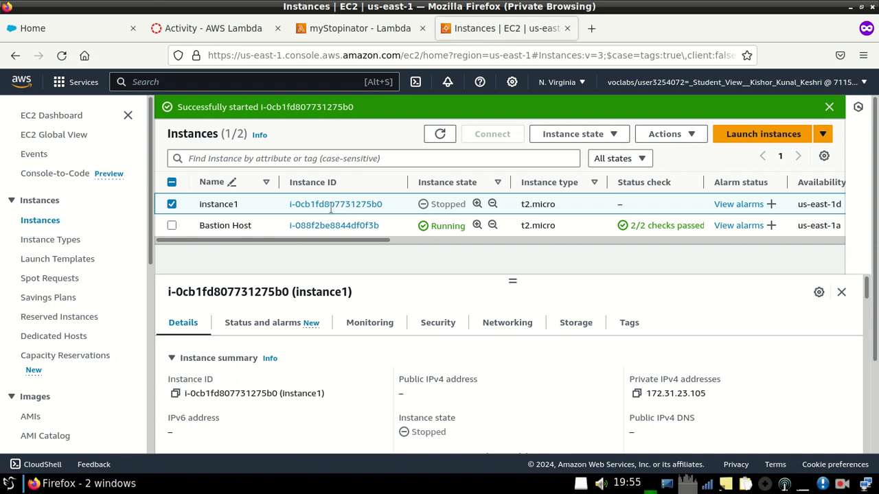
Step: Review the full lambda_function.py code of myStopinator, refreshing the EC2 instances list before and after to check instance1
{"action": "left_click", "coordinate": [441, 135]}
{"action": "left_click", "coordinate": [374, 31]}
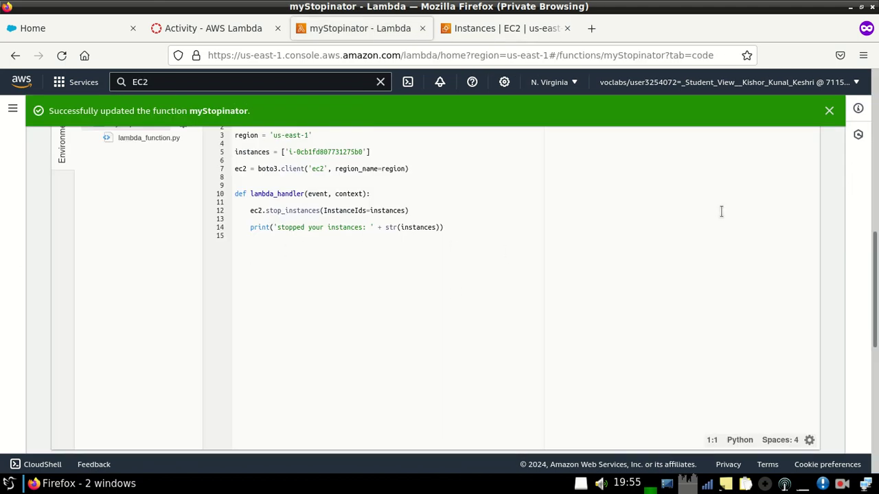
{"action": "scroll", "coordinate": [686, 240], "scroll_direction": "up", "scroll_amount": 3}
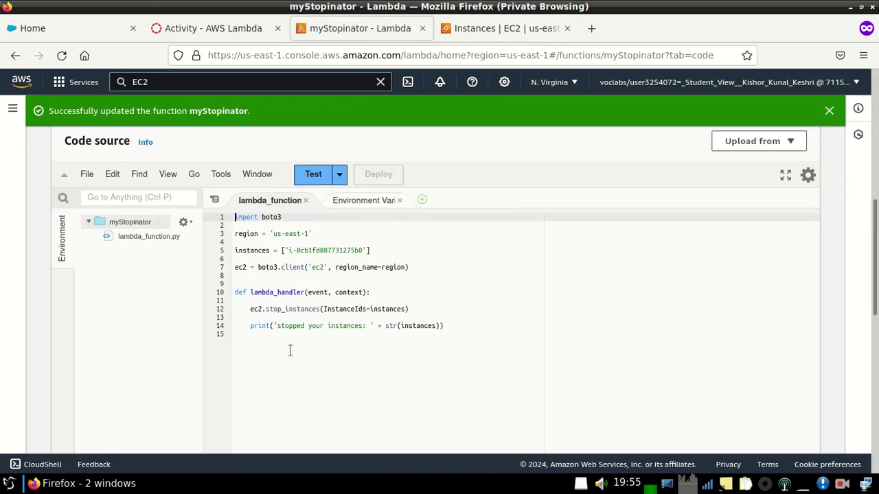
{"action": "left_click_drag", "start_coordinate": [460, 326], "coordinate": [235, 217]}
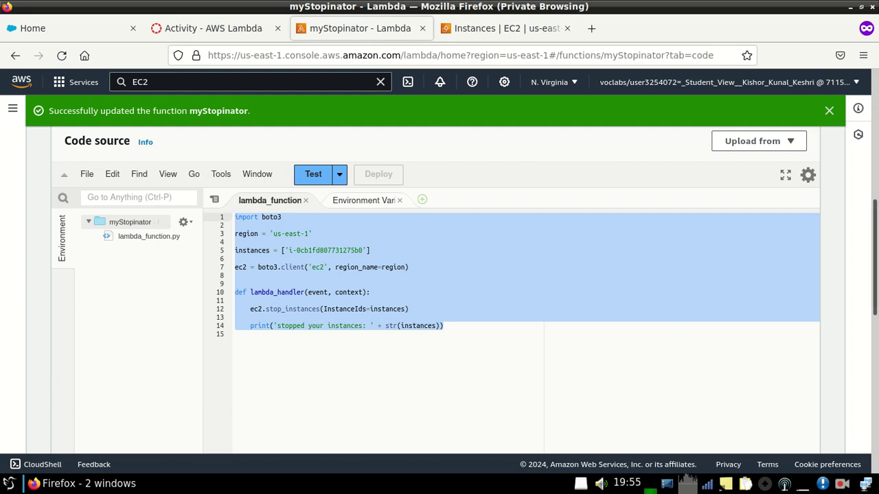
{"action": "scroll", "coordinate": [439, 275], "scroll_direction": "up", "scroll_amount": 5}
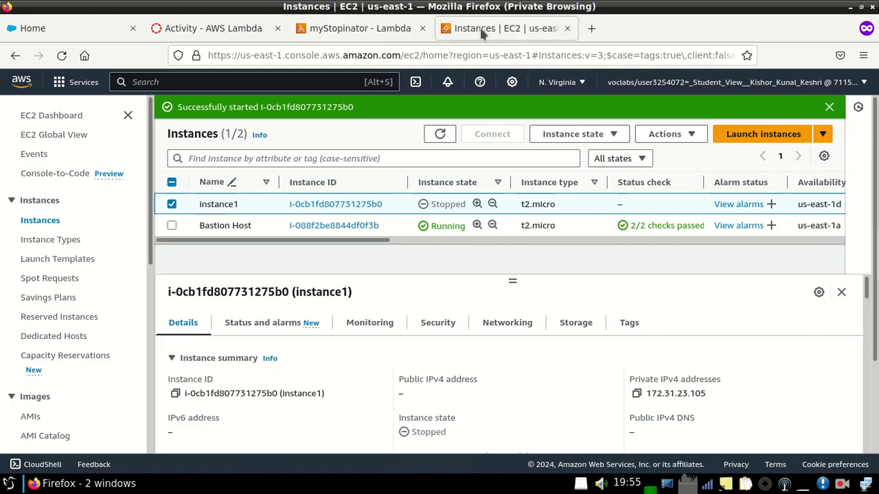
{"action": "left_click", "coordinate": [482, 31]}
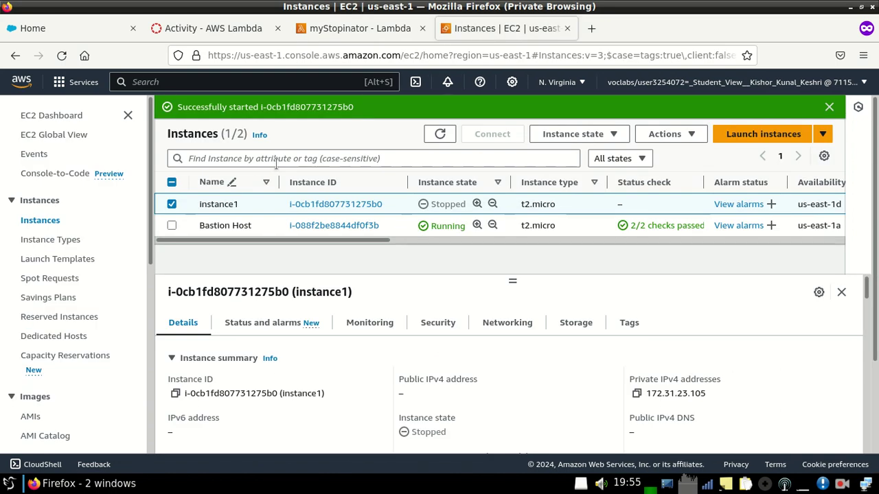
{"action": "left_click", "coordinate": [440, 135]}
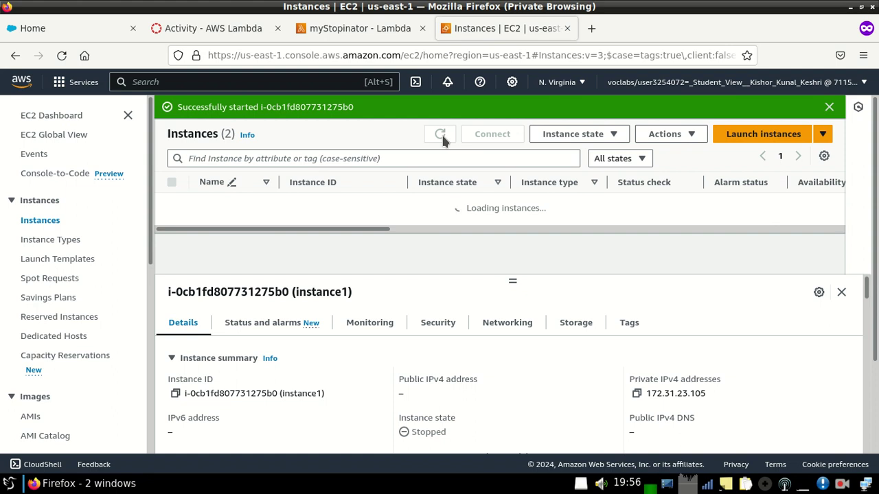
{"action": "right_click", "coordinate": [842, 483]}
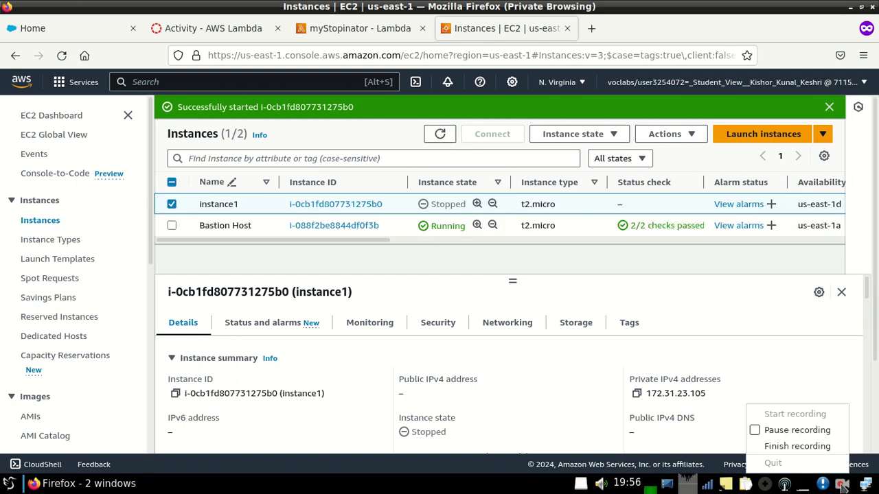
{"action": "left_click", "coordinate": [797, 431]}
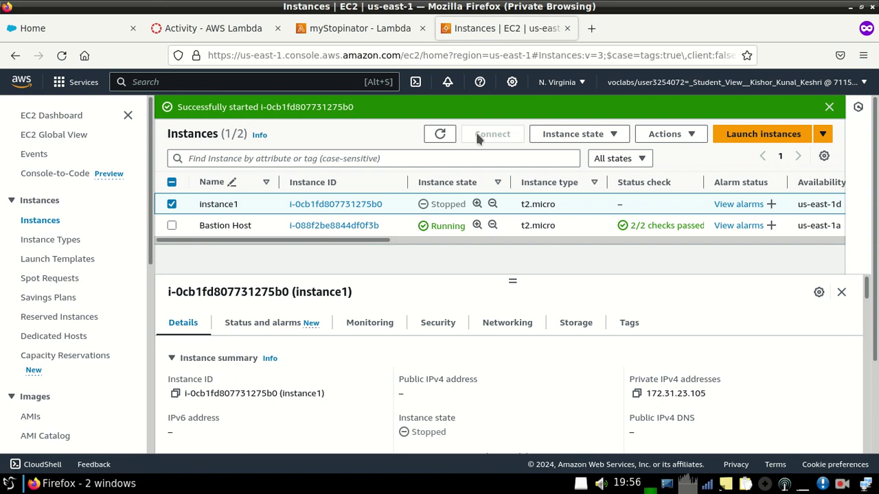
Step: Review the myStopinator function overview, the AWS Lambda activity instructions and the state of instance1 in EC2
{"action": "left_click", "coordinate": [364, 26]}
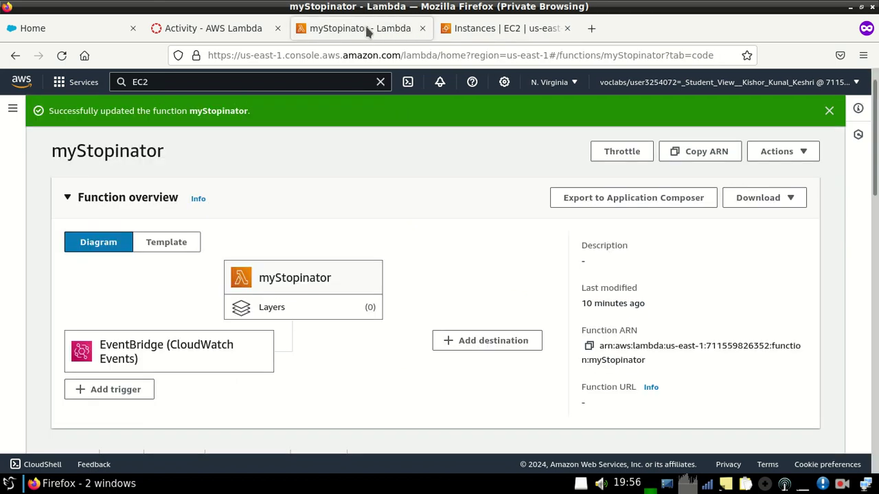
{"action": "scroll", "coordinate": [864, 168], "scroll_direction": "up", "scroll_amount": 1}
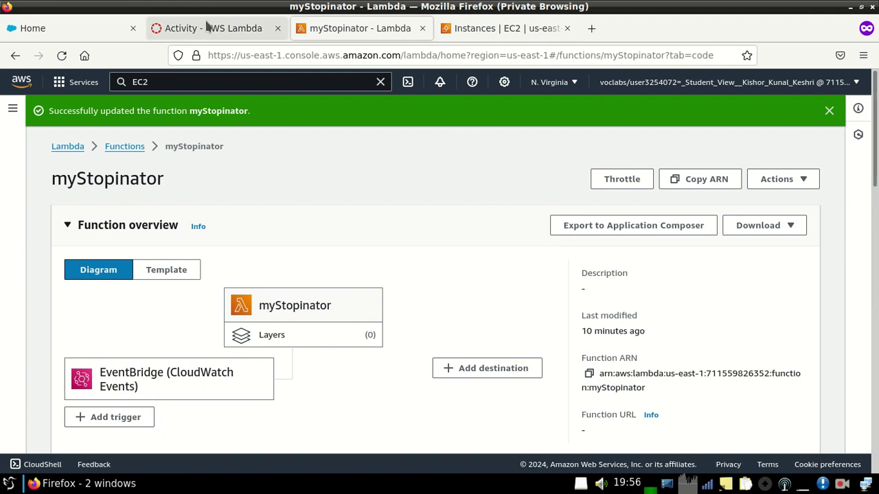
{"action": "left_click", "coordinate": [206, 28]}
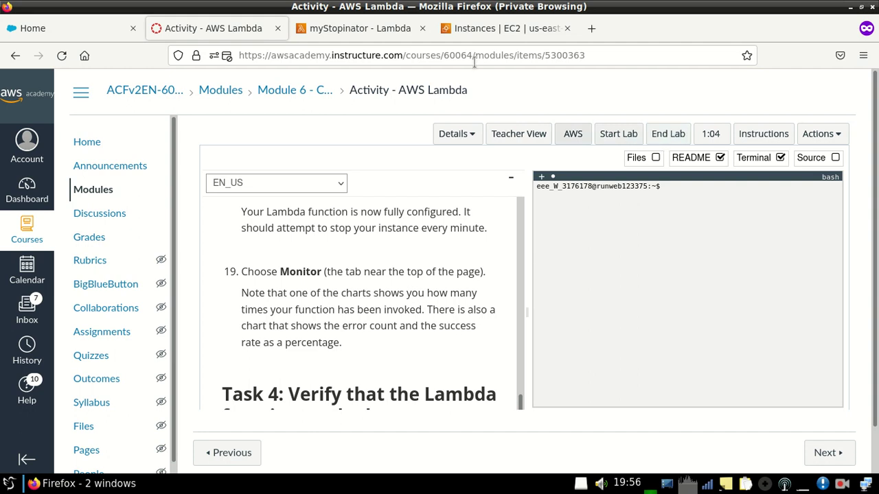
{"action": "left_click", "coordinate": [502, 29]}
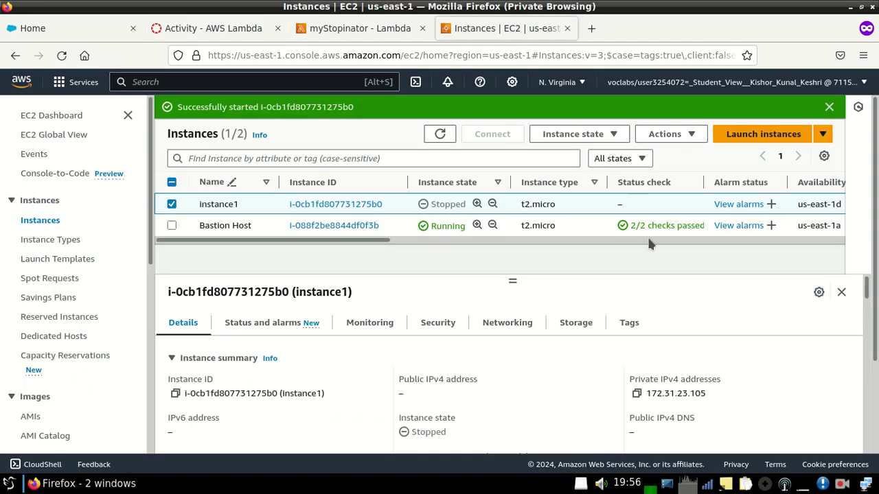
{"action": "left_click", "coordinate": [220, 25]}
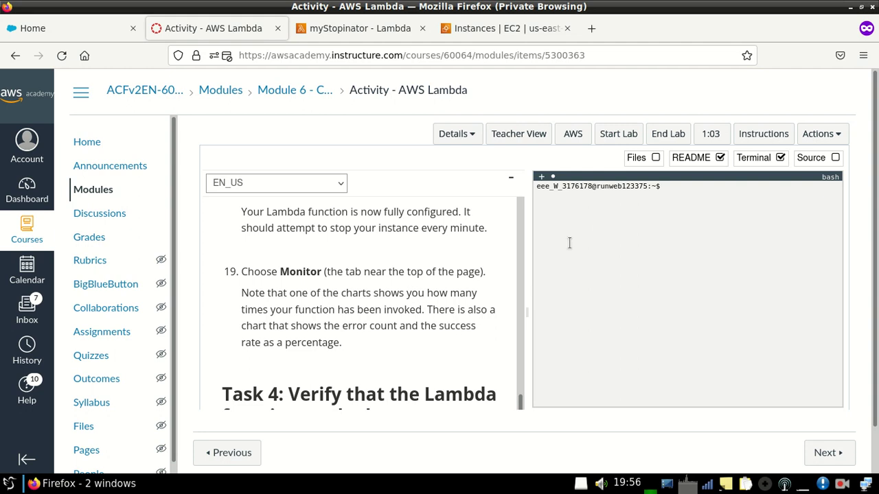
{"action": "left_click", "coordinate": [828, 484]}
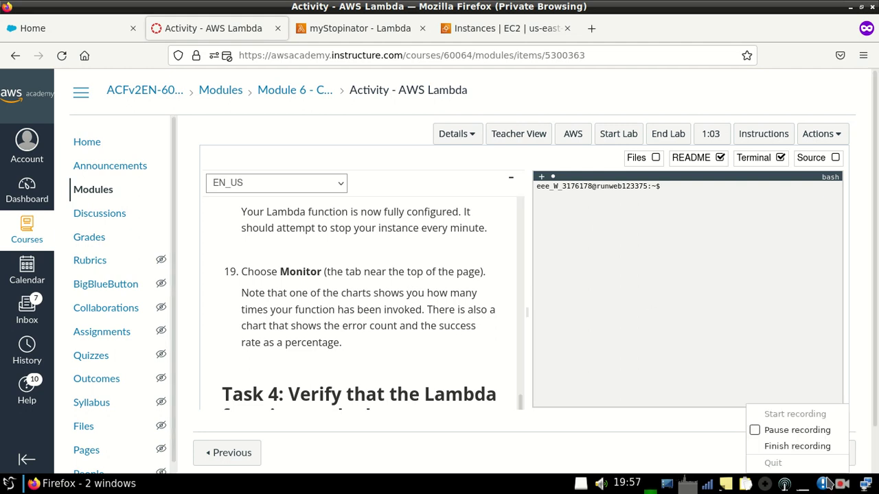
{"action": "left_click", "coordinate": [797, 431]}
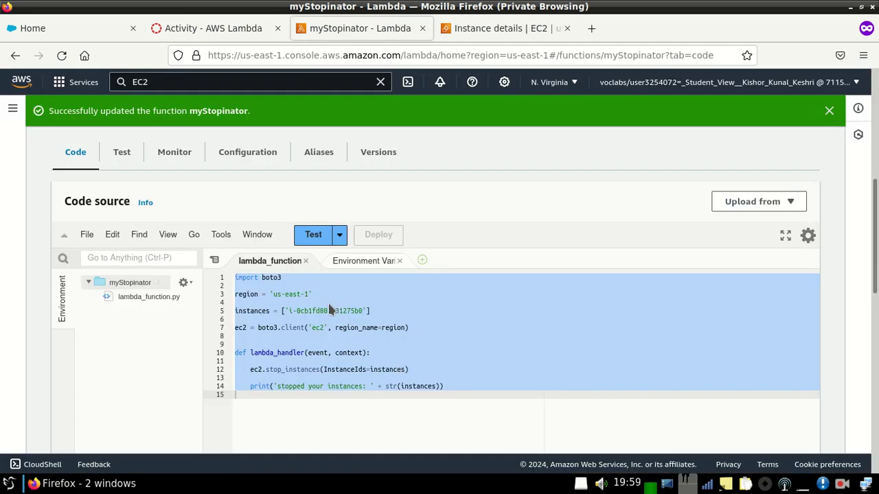
Step: Replace the instance ID in the instances list of lambda_function.py with the Bastion Host's ID, i-088f2be8844df0f3b
{"action": "left_click", "coordinate": [336, 301]}
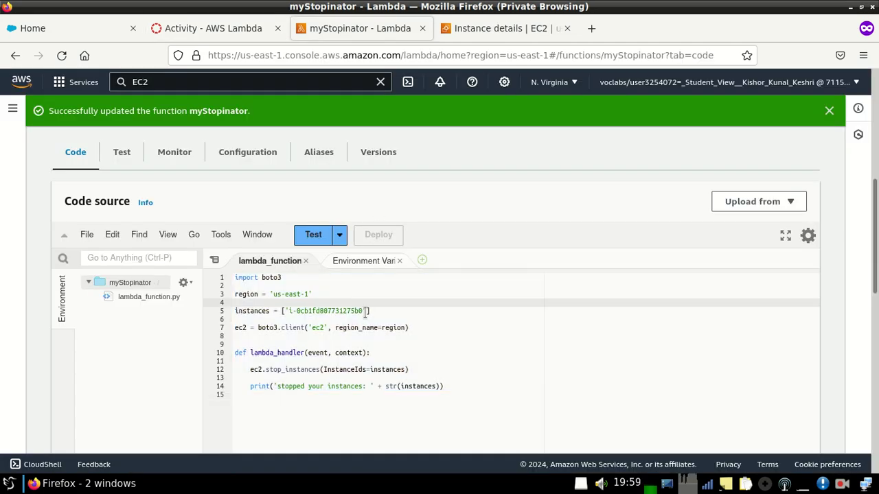
{"action": "left_click_drag", "start_coordinate": [362, 310], "coordinate": [289, 311]}
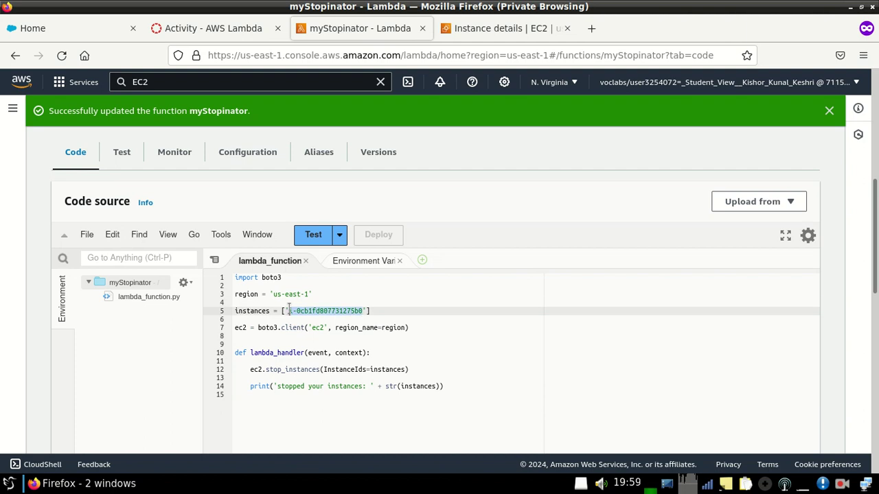
{"action": "left_click", "coordinate": [467, 29]}
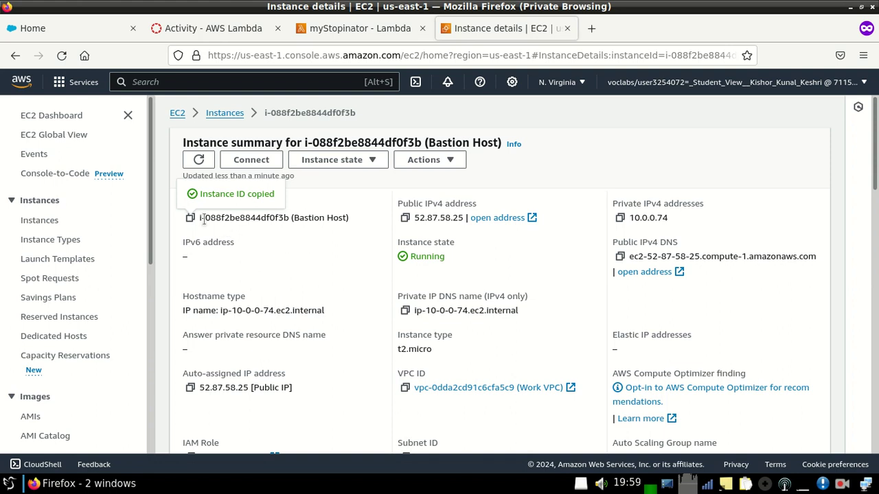
{"action": "left_click", "coordinate": [344, 28]}
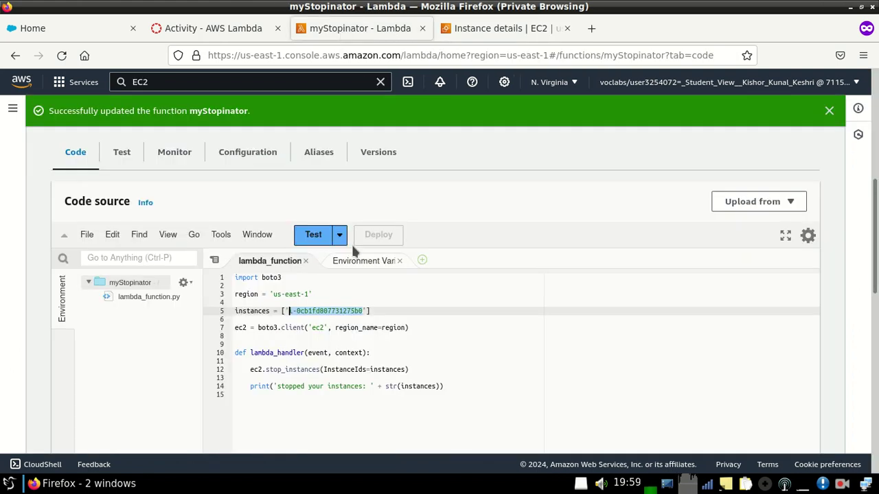
{"action": "type", "text": "i-088f2be8844df0f3b"}
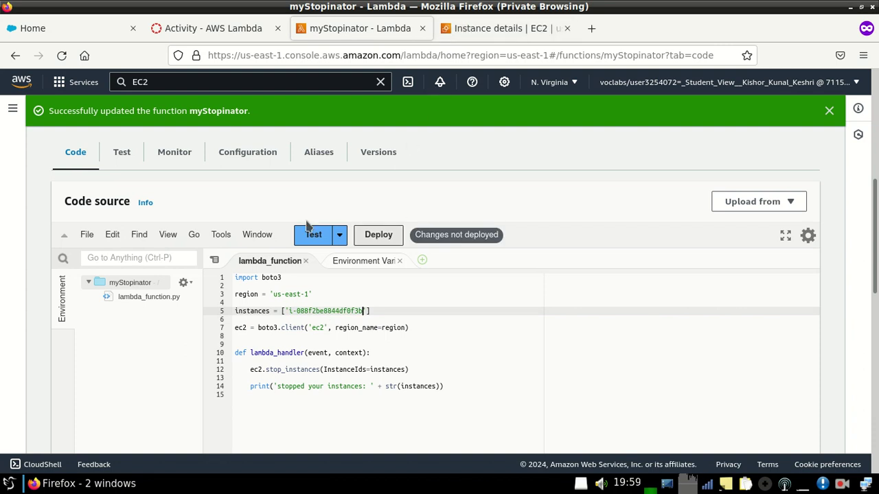
Step: Save lambda_function.py and deploy the changed myStopinator code
{"action": "left_click", "coordinate": [87, 237]}
{"action": "left_click", "coordinate": [102, 309]}
{"action": "left_click", "coordinate": [380, 236]}
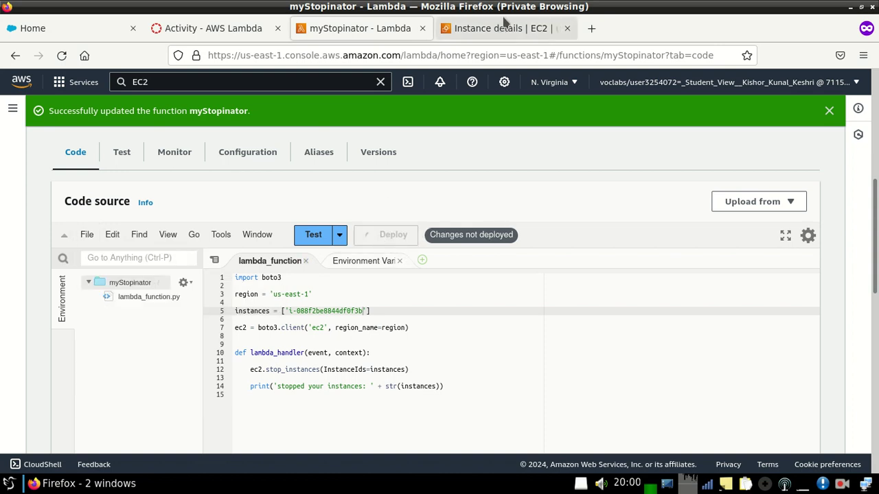
Step: Return to the EC2 instances list and remove the running-state filter so that all instances are listed
{"action": "left_click", "coordinate": [499, 28]}
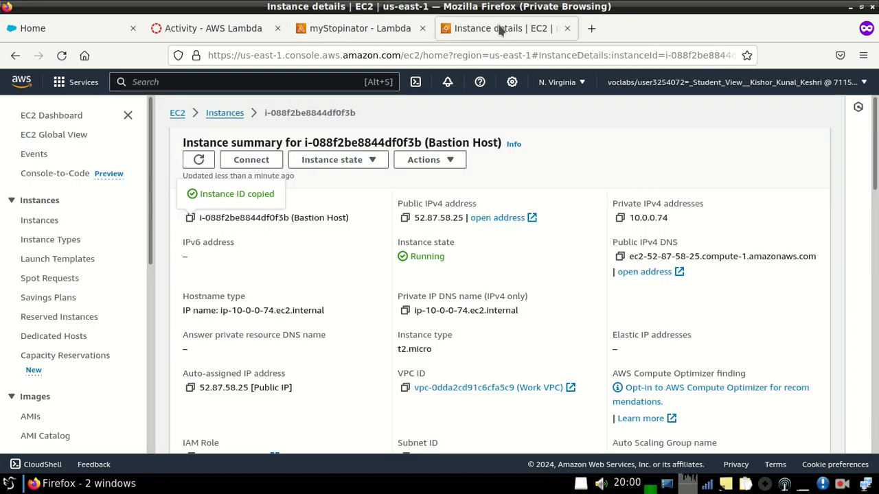
{"action": "left_click", "coordinate": [177, 114]}
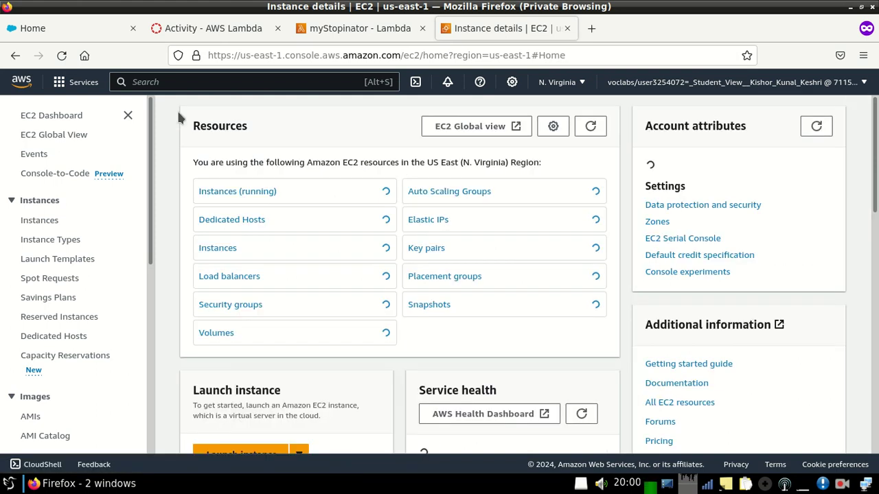
{"action": "left_click", "coordinate": [250, 195]}
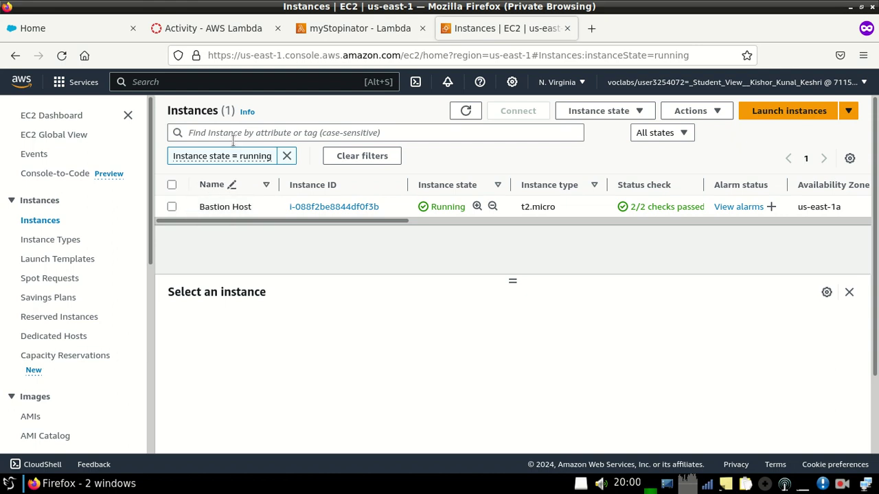
{"action": "left_click", "coordinate": [286, 157]}
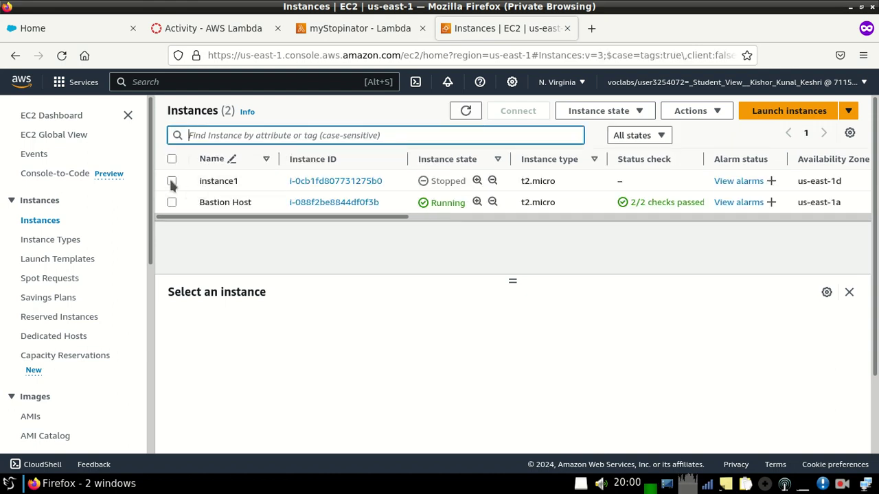
Step: Start instance1 and refresh the instances list to check both instance states
{"action": "left_click", "coordinate": [172, 181]}
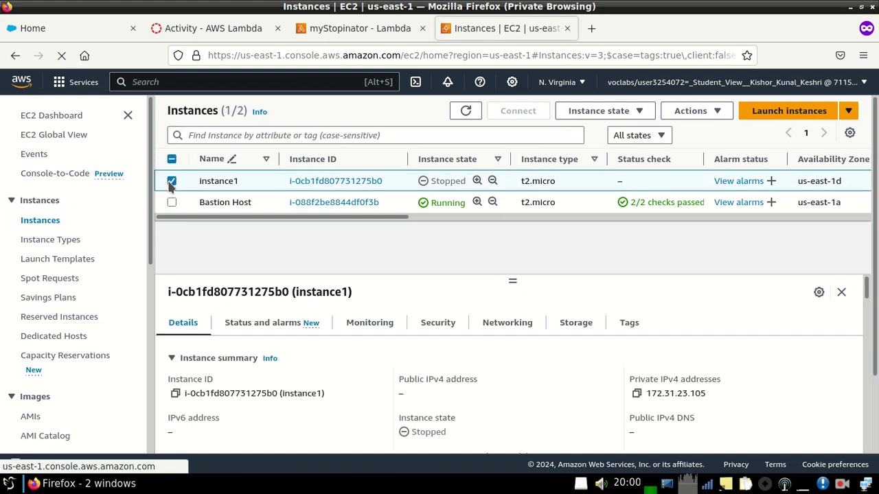
{"action": "left_click", "coordinate": [608, 116]}
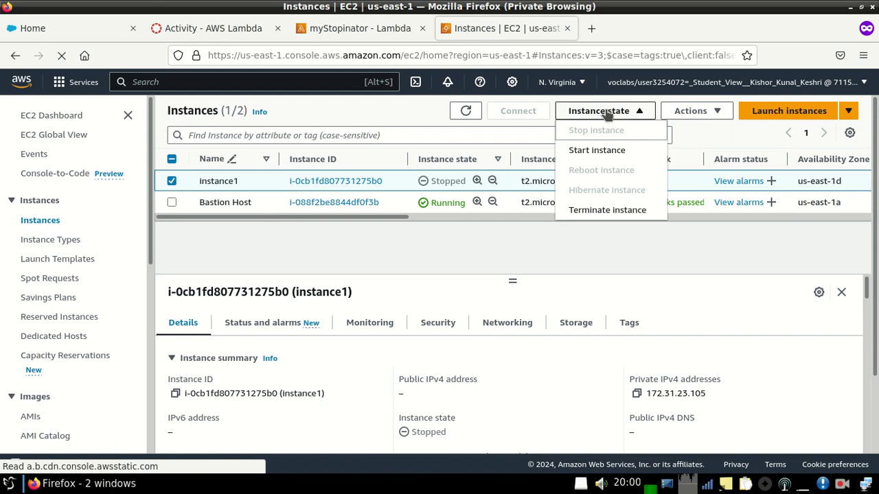
{"action": "left_click", "coordinate": [595, 151]}
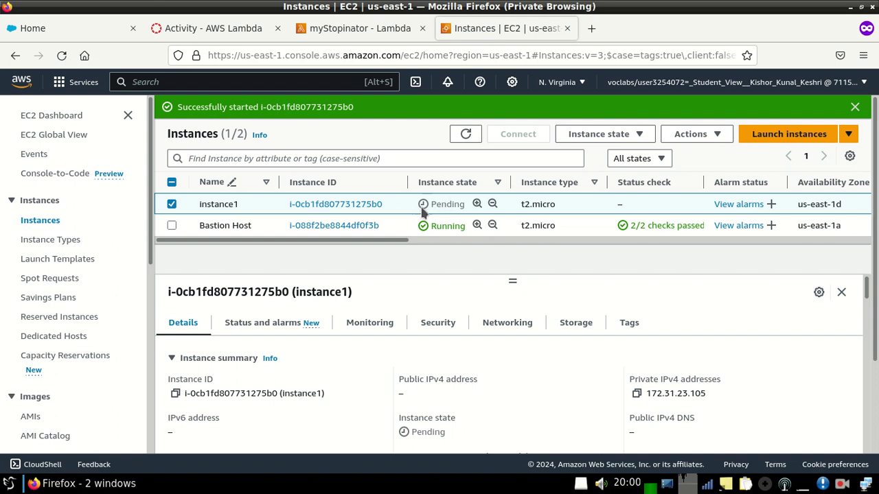
{"action": "left_click", "coordinate": [466, 136]}
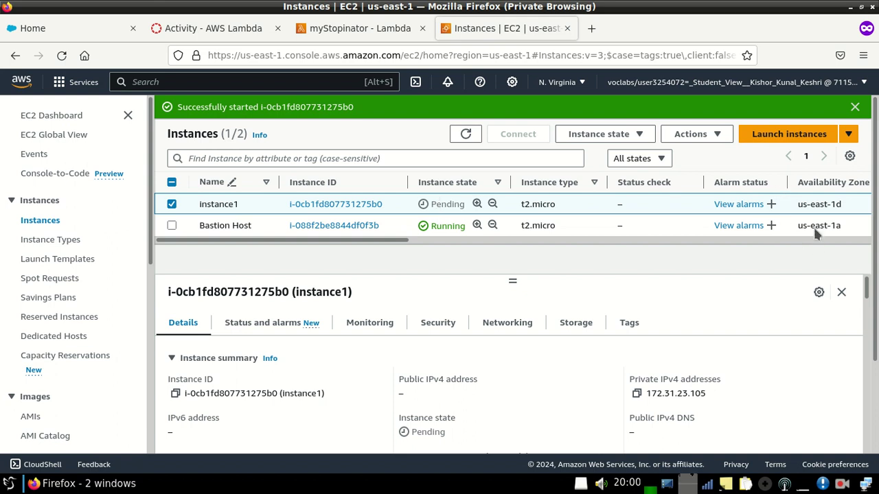
Step: Compare the Bastion Host's state, instance ID and availability zone in EC2 with the region and instance ID in the myStopinator code
{"action": "left_click_drag", "start_coordinate": [800, 225], "coordinate": [827, 230]}
{"action": "left_click", "coordinate": [692, 134]}
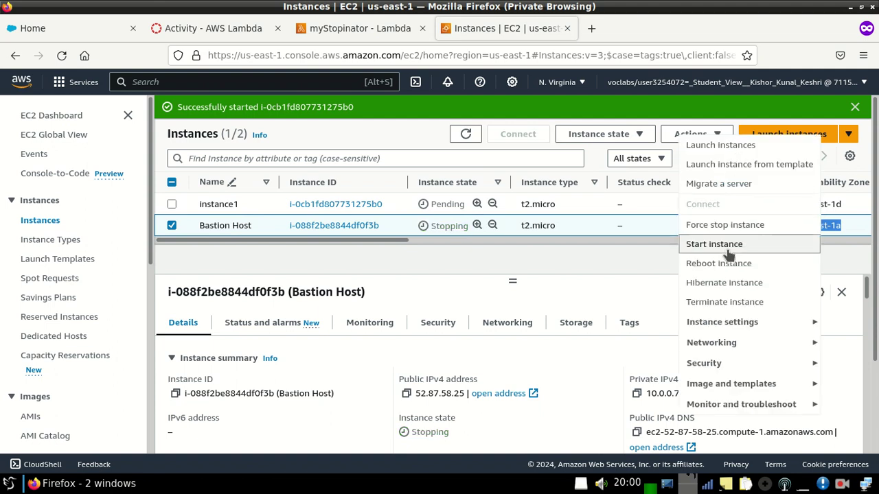
{"action": "left_click", "coordinate": [844, 228]}
{"action": "left_click_drag", "start_coordinate": [849, 234], "coordinate": [799, 226]}
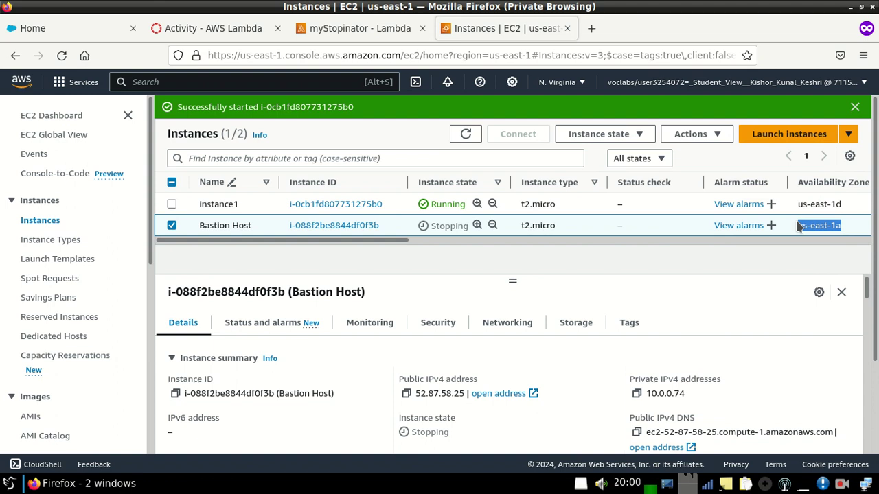
{"action": "left_click", "coordinate": [385, 28]}
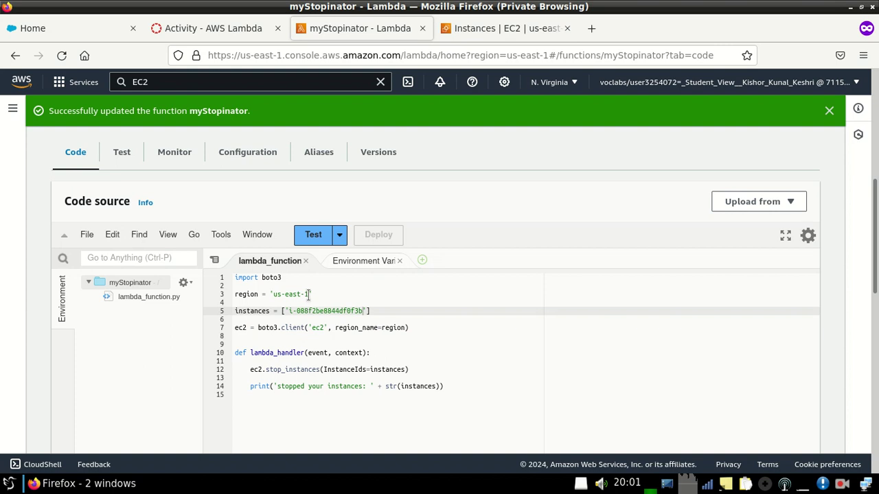
{"action": "left_click", "coordinate": [474, 31]}
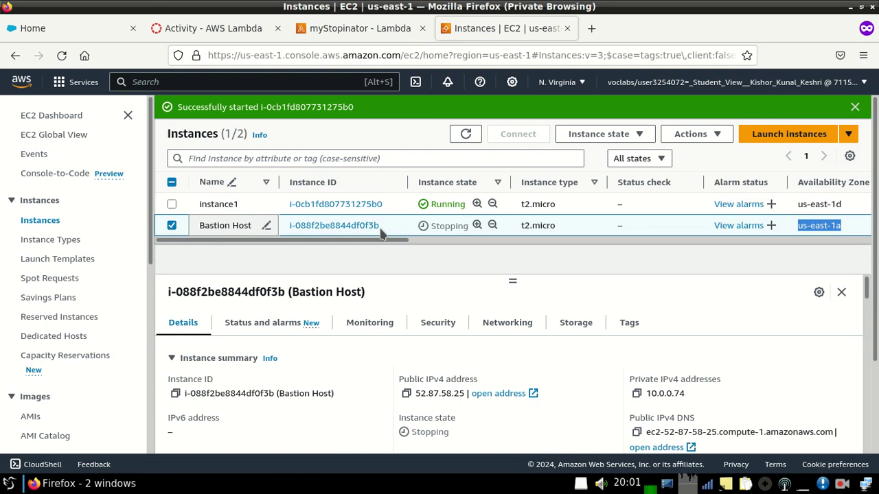
{"action": "left_click", "coordinate": [357, 30]}
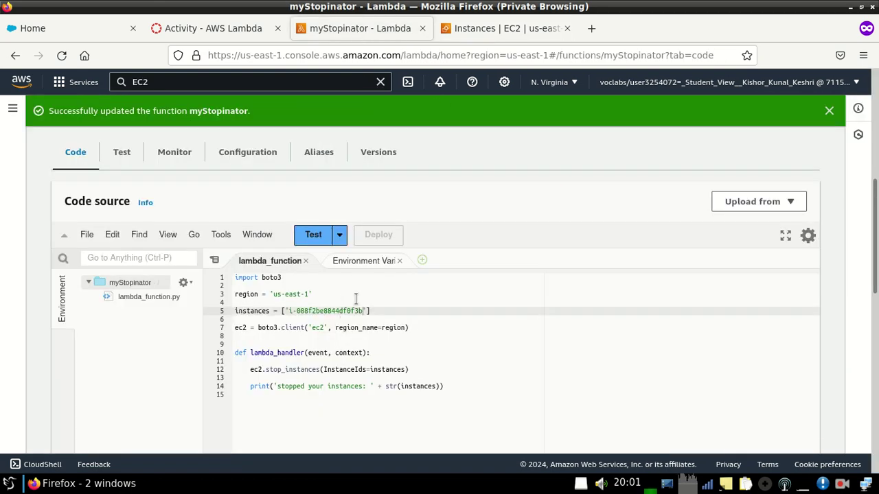
{"action": "left_click", "coordinate": [324, 309]}
{"action": "left_click", "coordinate": [483, 31]}
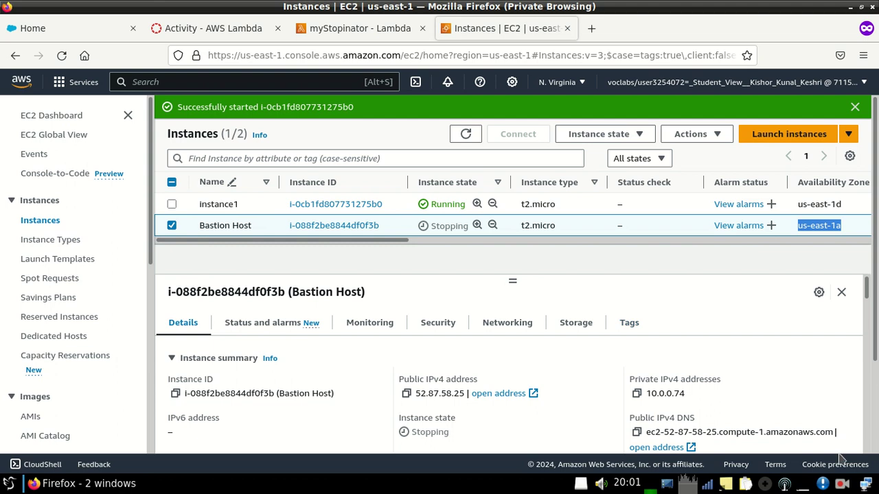
{"action": "left_click", "coordinate": [843, 483]}
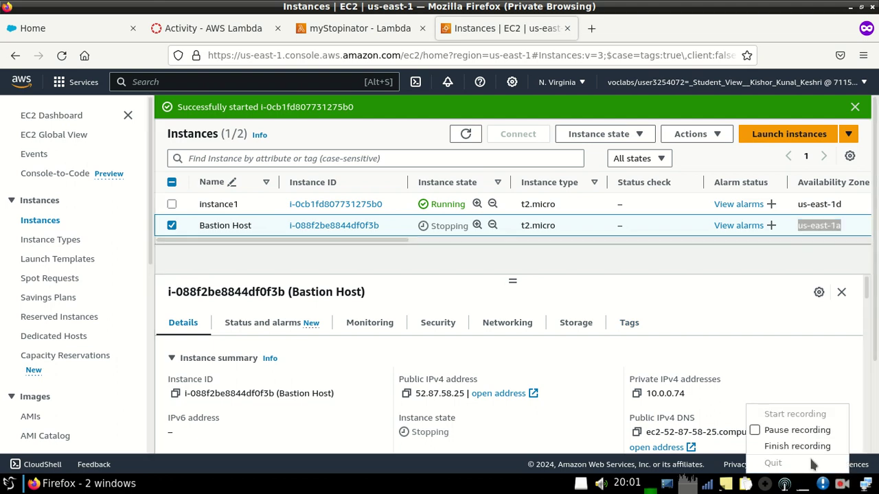